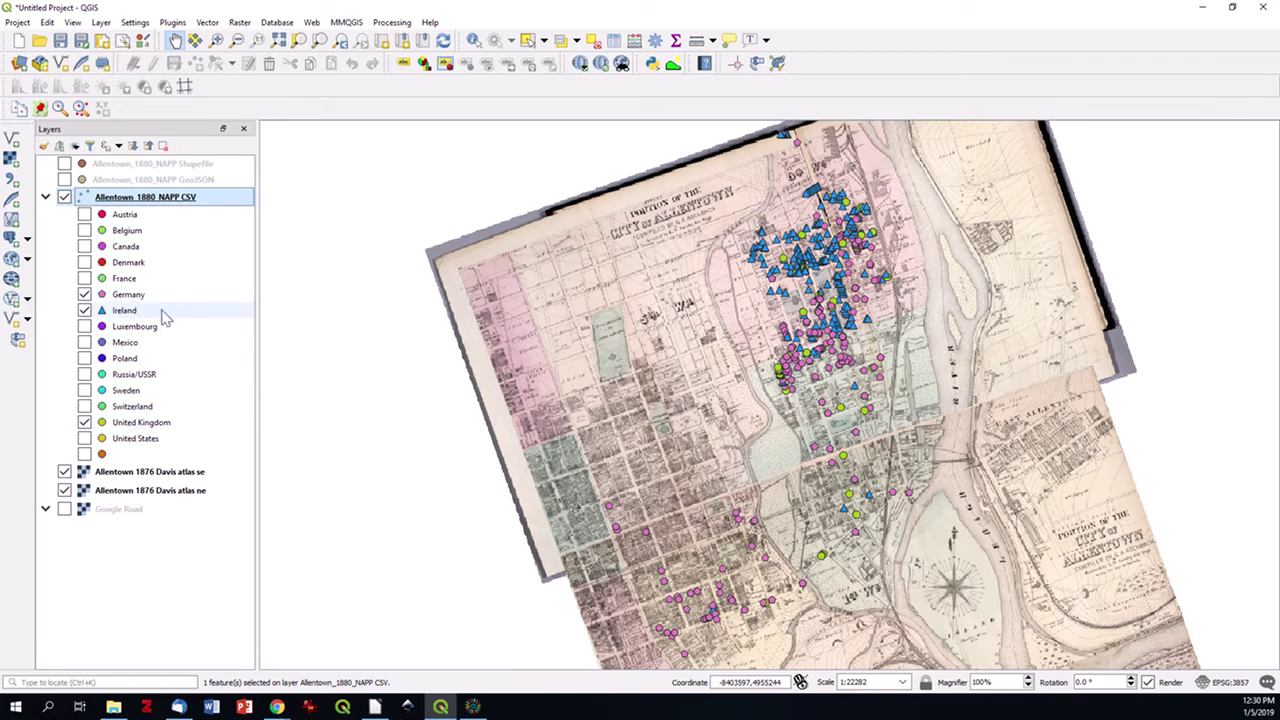
# Open the existing print layout UK Ireland Germany BPL and maximize its window
pyautogui.click(17, 22)
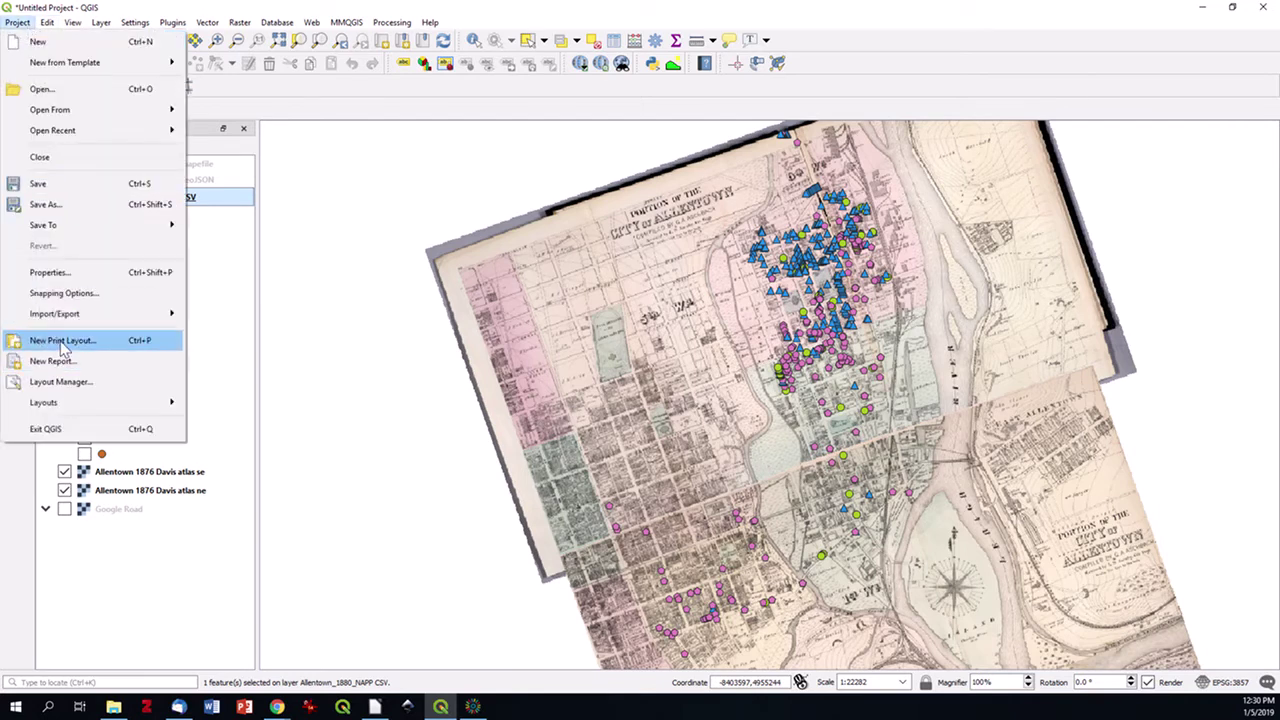
pyautogui.moveTo(70, 413)
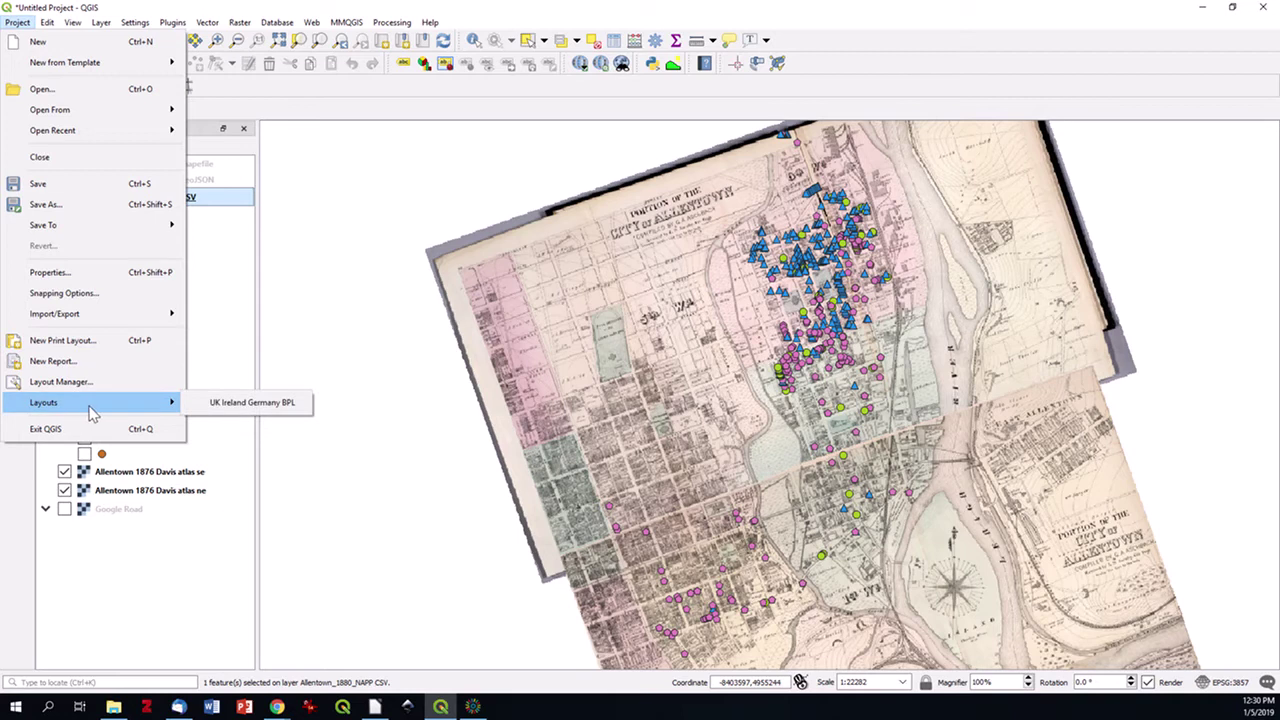
pyautogui.click(255, 403)
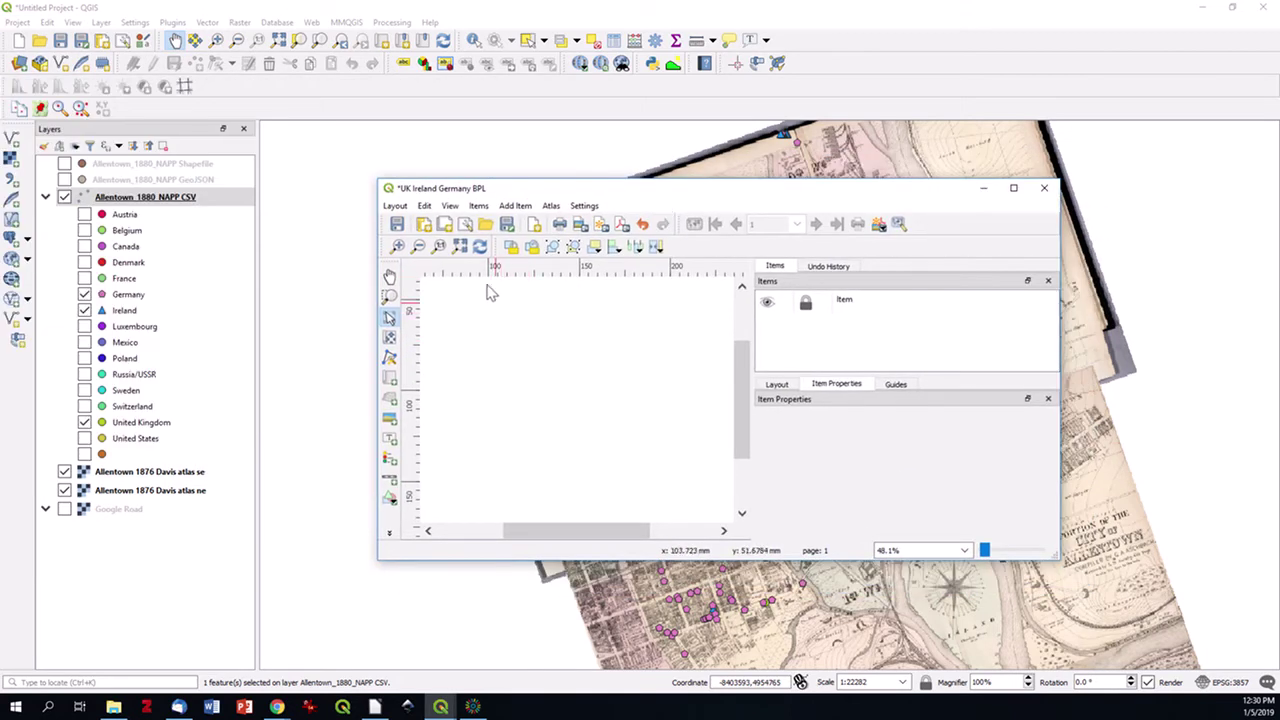
pyautogui.click(1012, 188)
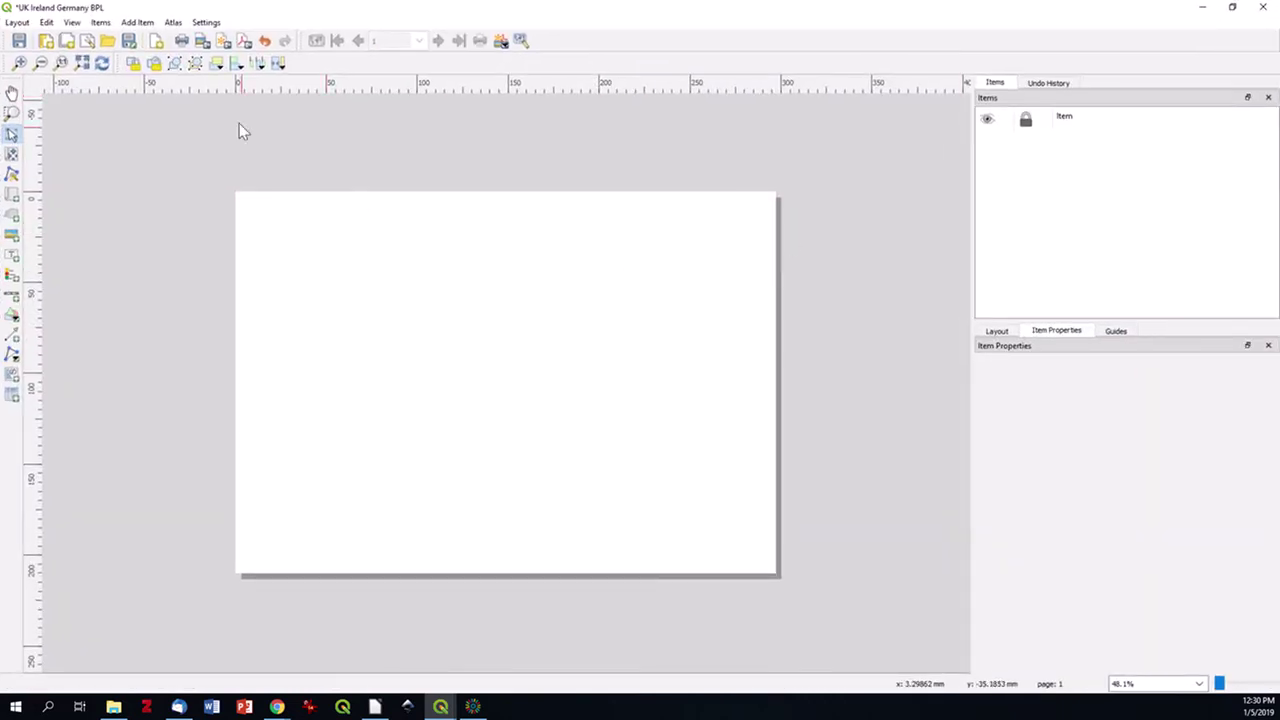
# Add a portrait map about 119 mm wide and 192 mm tall to the left part of the blank layout page
pyautogui.click(82, 63)
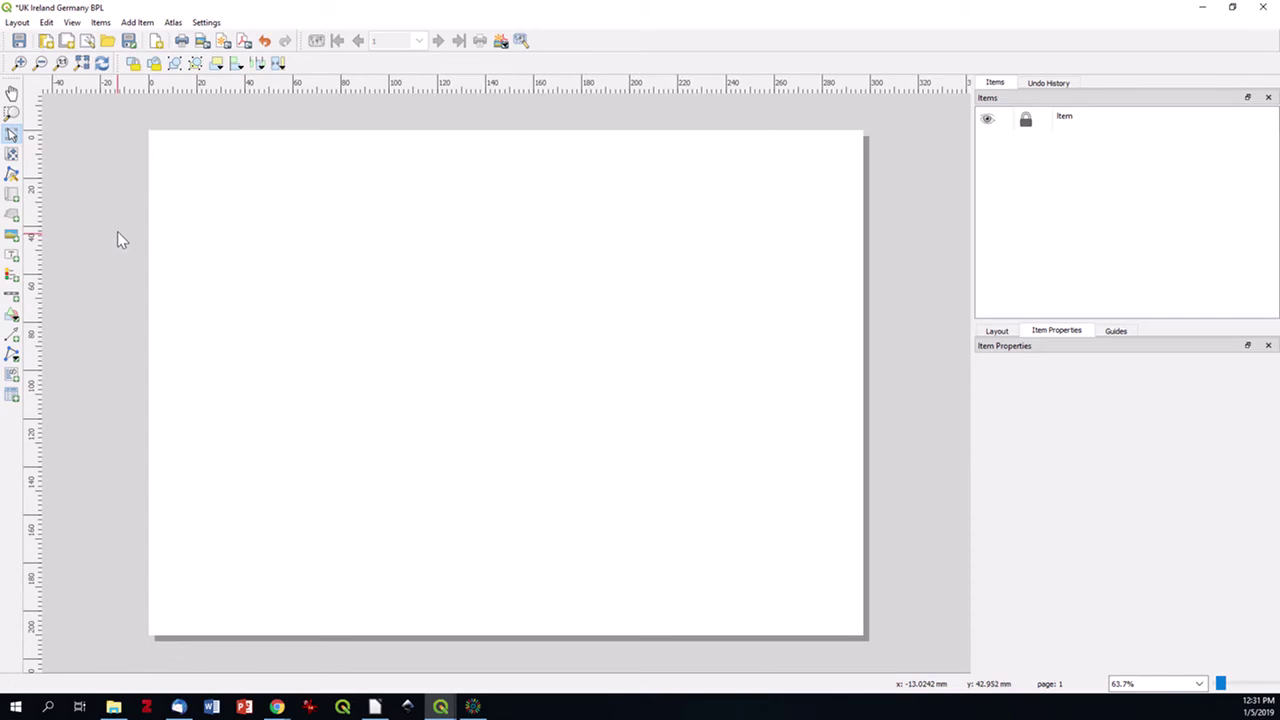
pyautogui.click(12, 194)
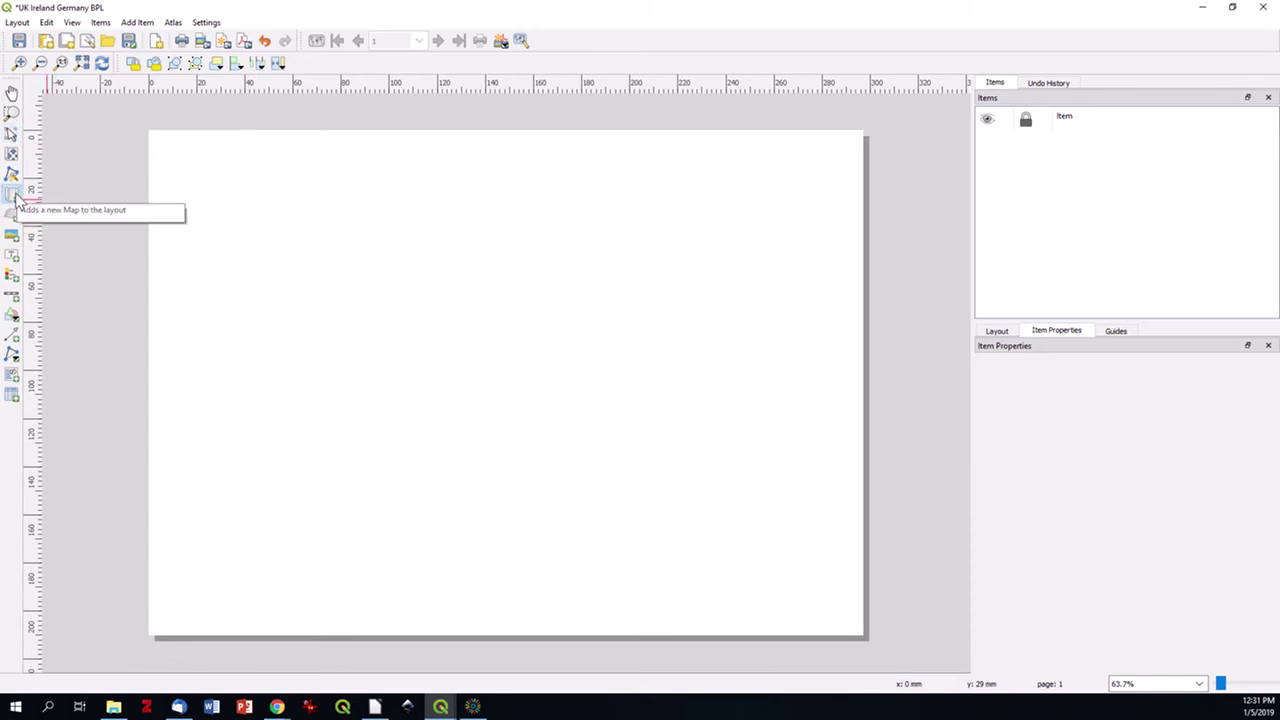
pyautogui.moveTo(170, 152); pyautogui.dragTo(455, 614)
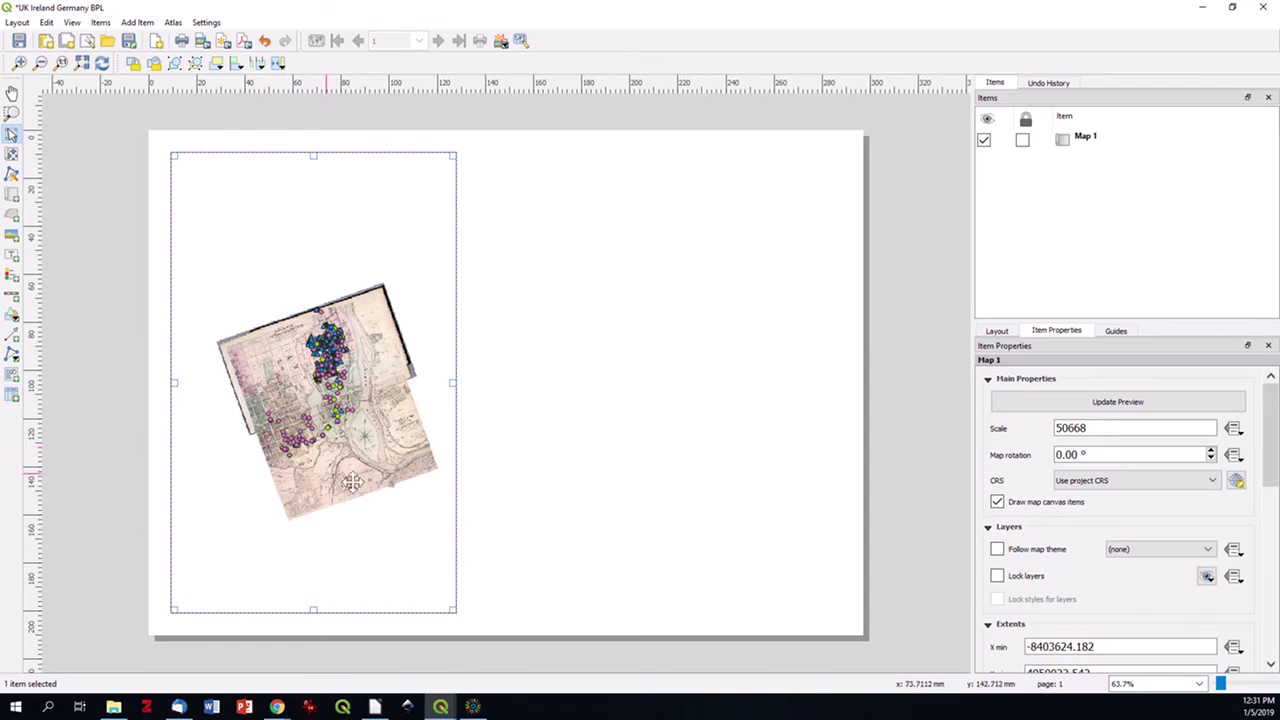
# Switch to the main QGIS project window and widen the Layers panel so the map canvas becomes a narrow portrait shape
pyautogui.click(440, 706)
pyautogui.click(368, 650)
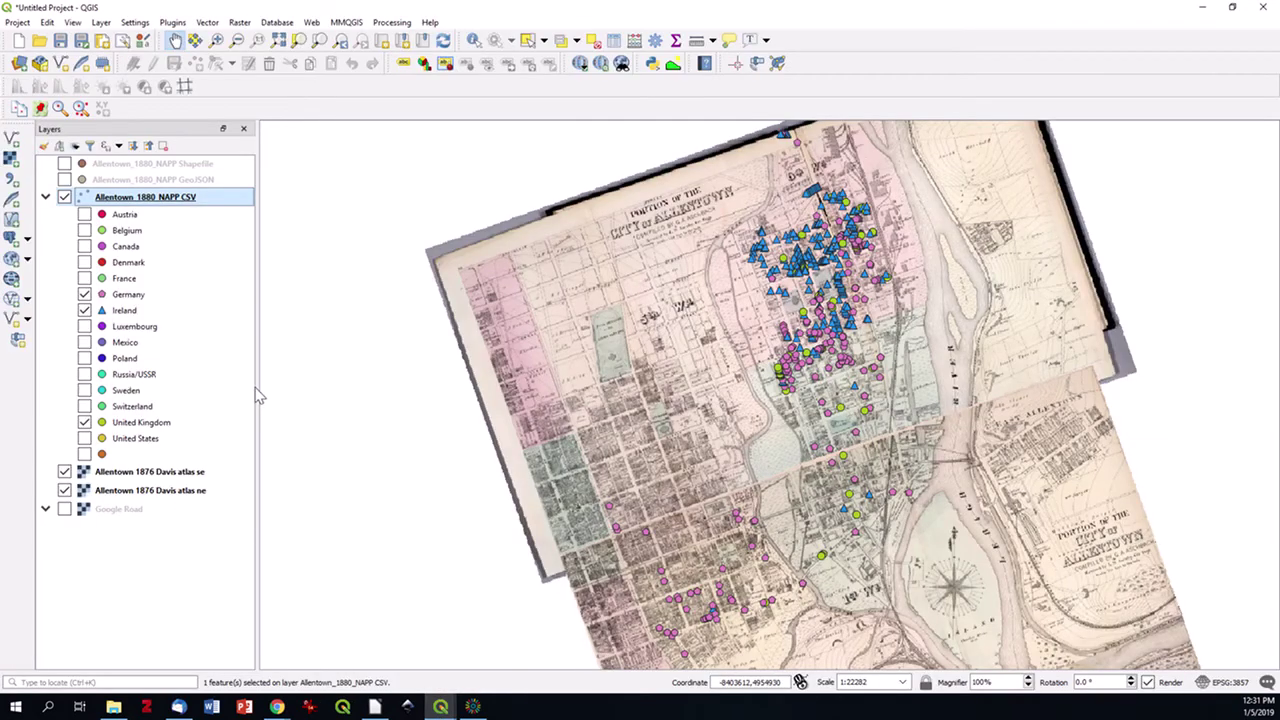
pyautogui.moveTo(261, 397); pyautogui.dragTo(916, 397)
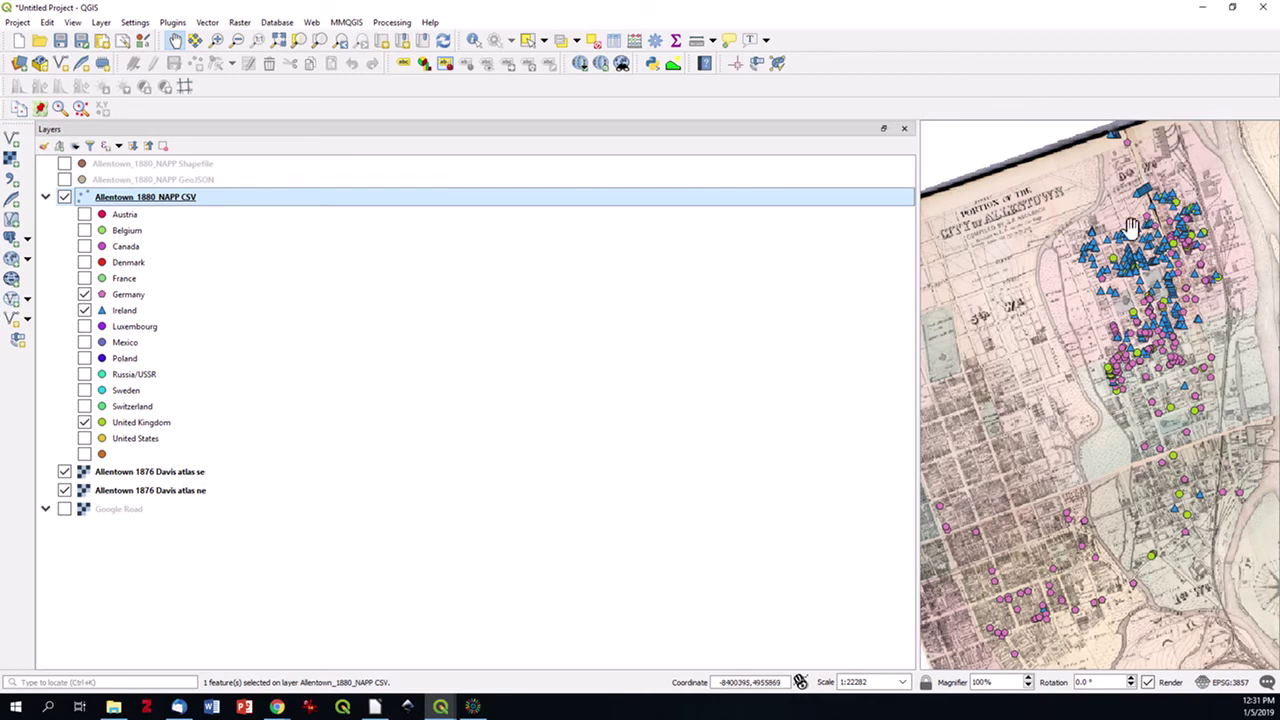
# Return to the print layout and set Map 1's extent to match the main map canvas extent
pyautogui.moveTo(441, 707)
pyautogui.click(490, 657)
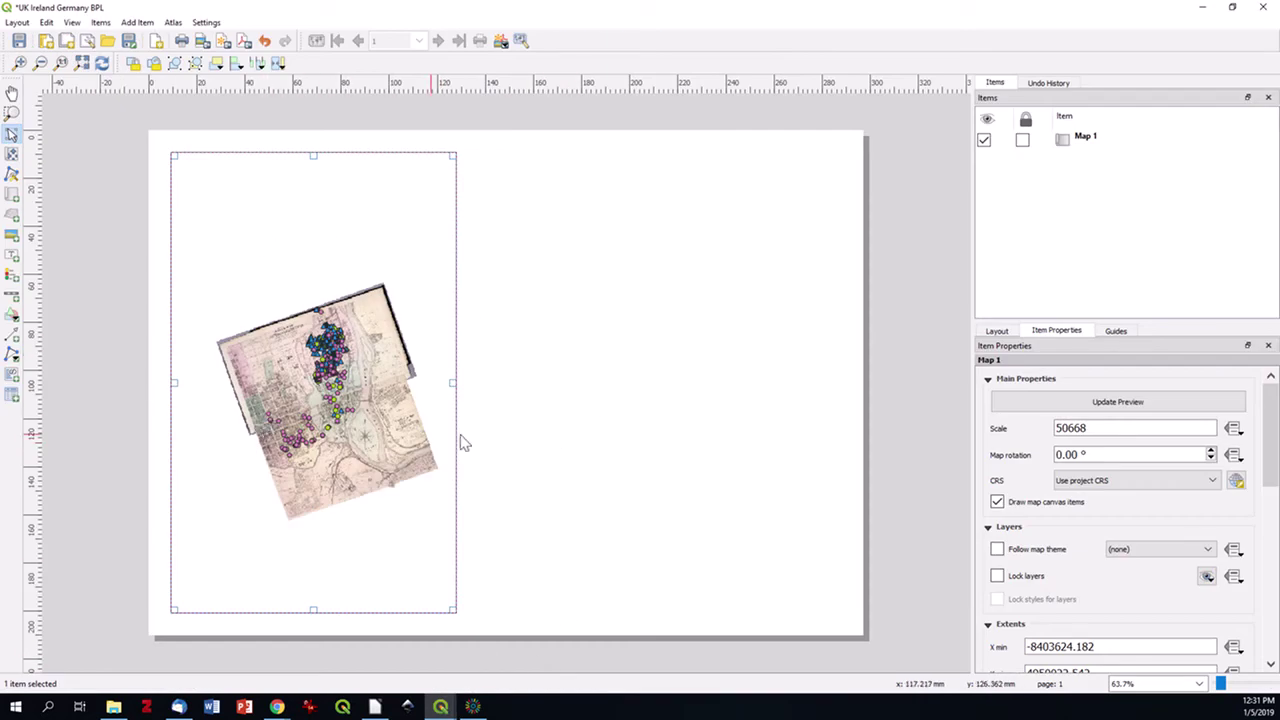
pyautogui.scroll(-6, 1072, 521)
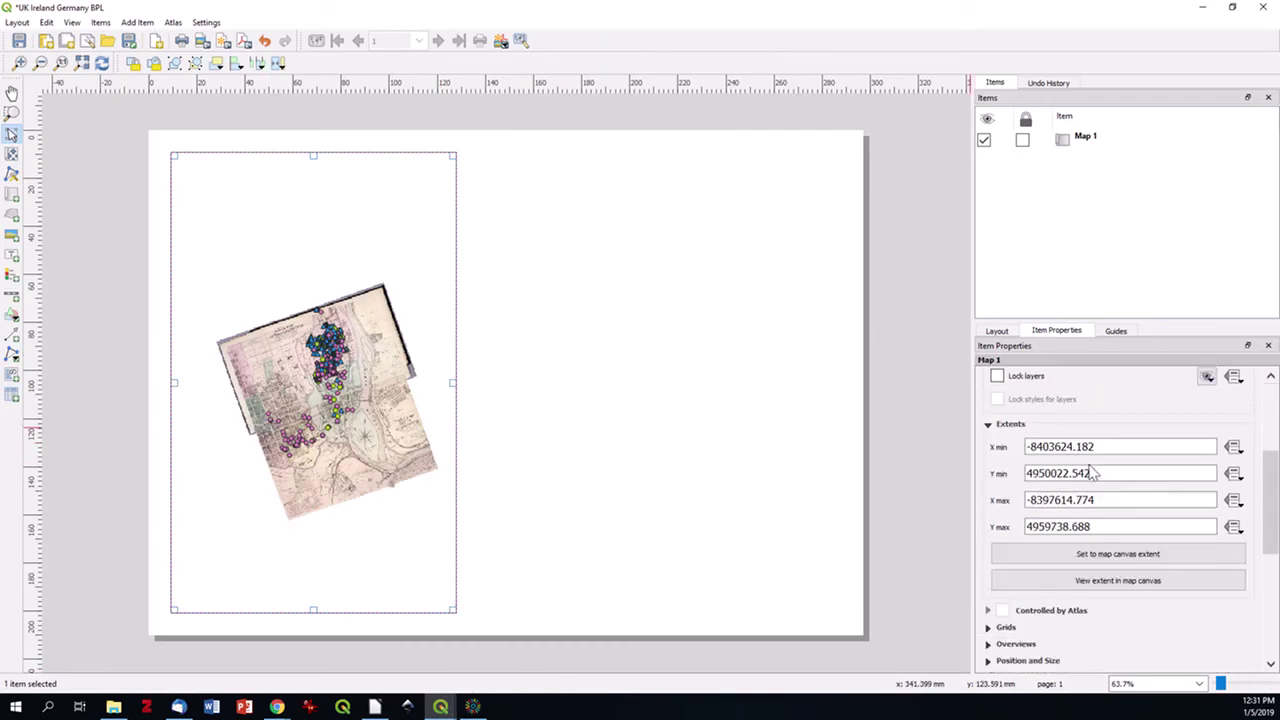
pyautogui.click(1122, 560)
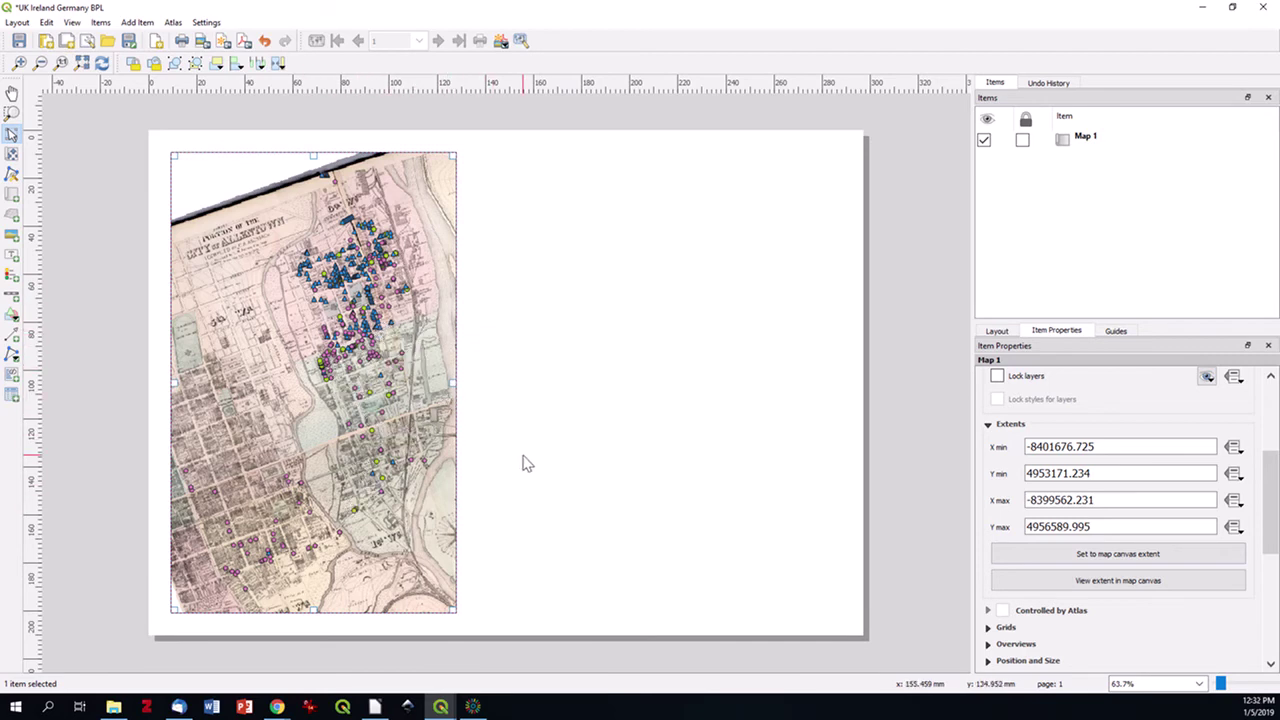
# Hide the United Kingdom category of Allentown_1880_NAPP CSV in the main project window, and refresh the view back in the print layout
pyautogui.click(440, 706)
pyautogui.click(443, 707)
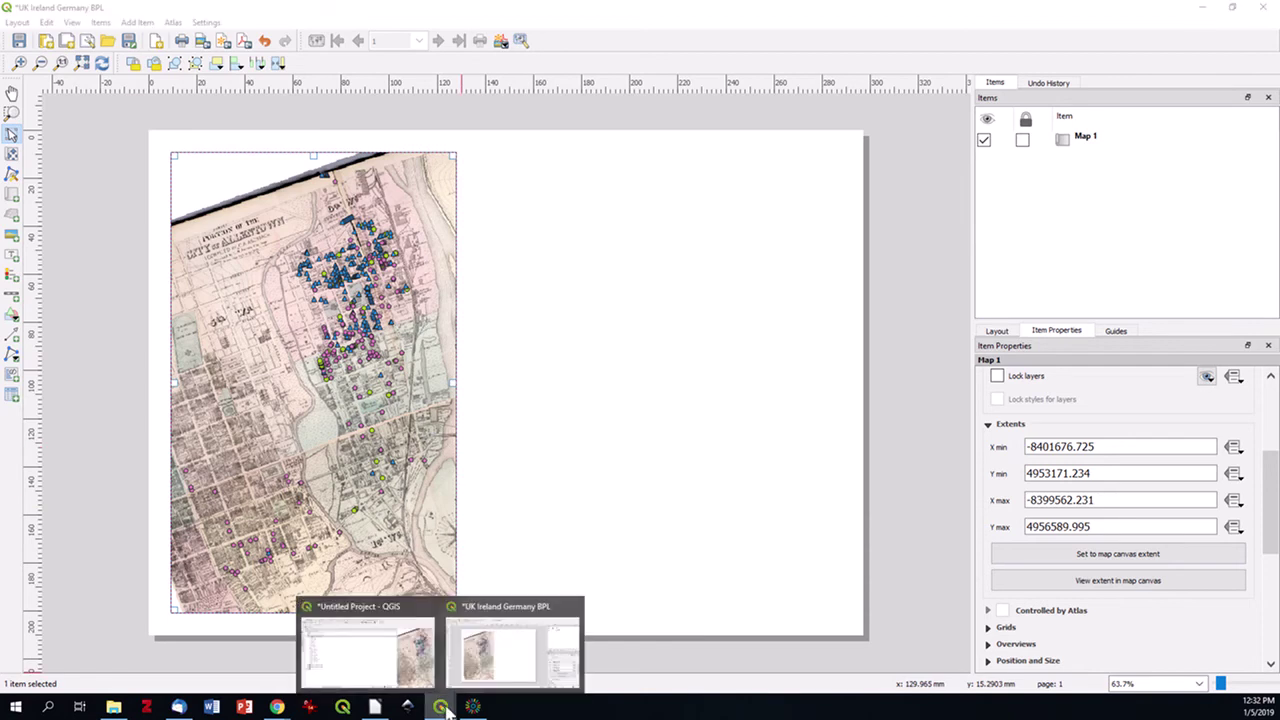
pyautogui.click(358, 660)
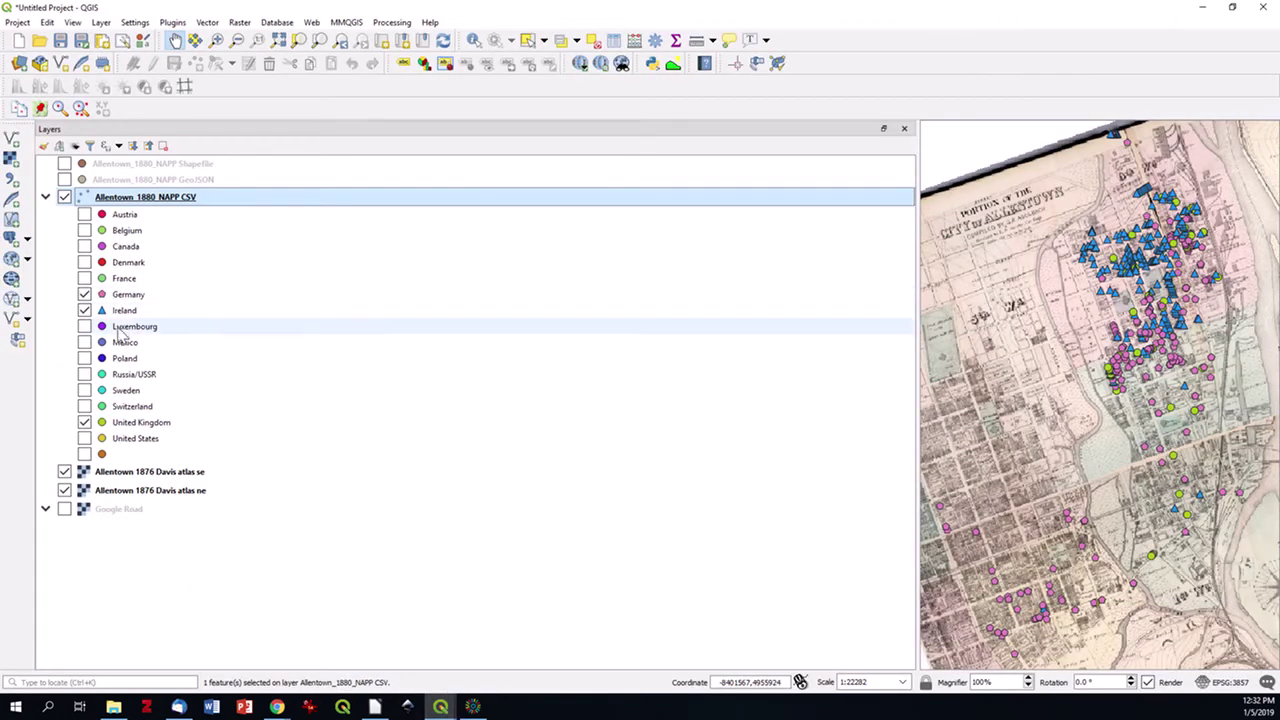
pyautogui.click(84, 422)
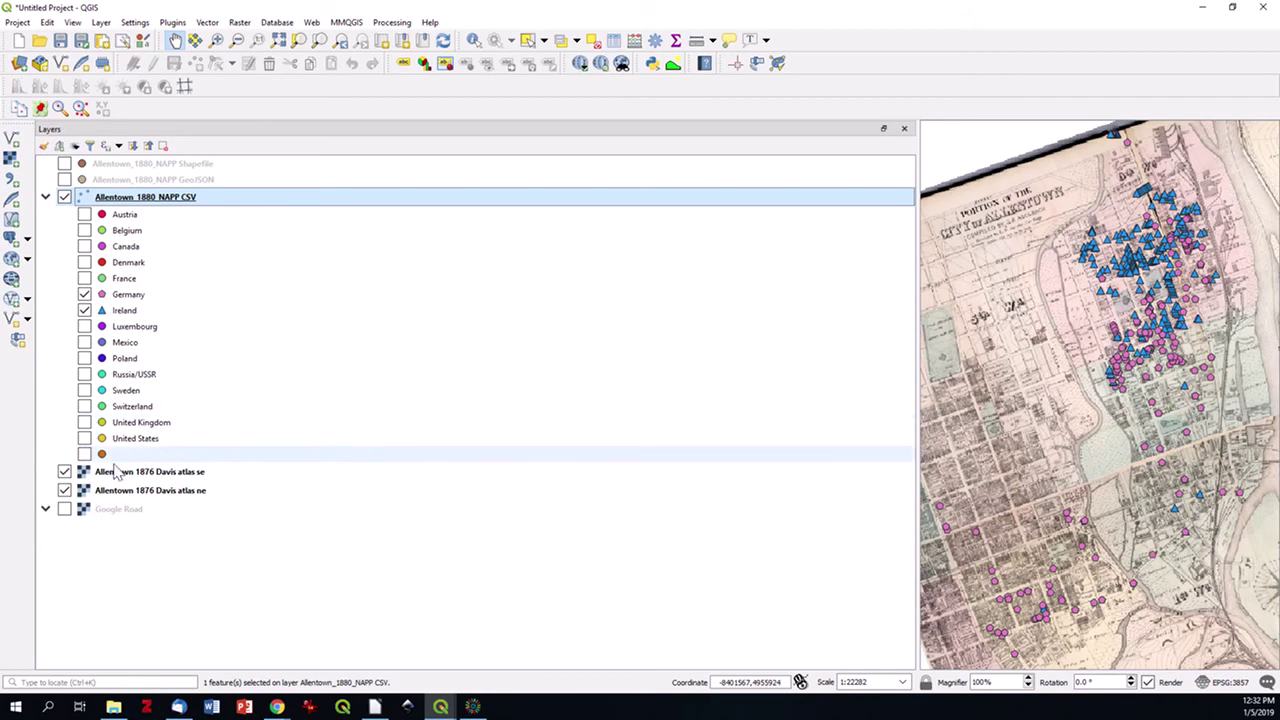
pyautogui.click(456, 706)
pyautogui.click(500, 676)
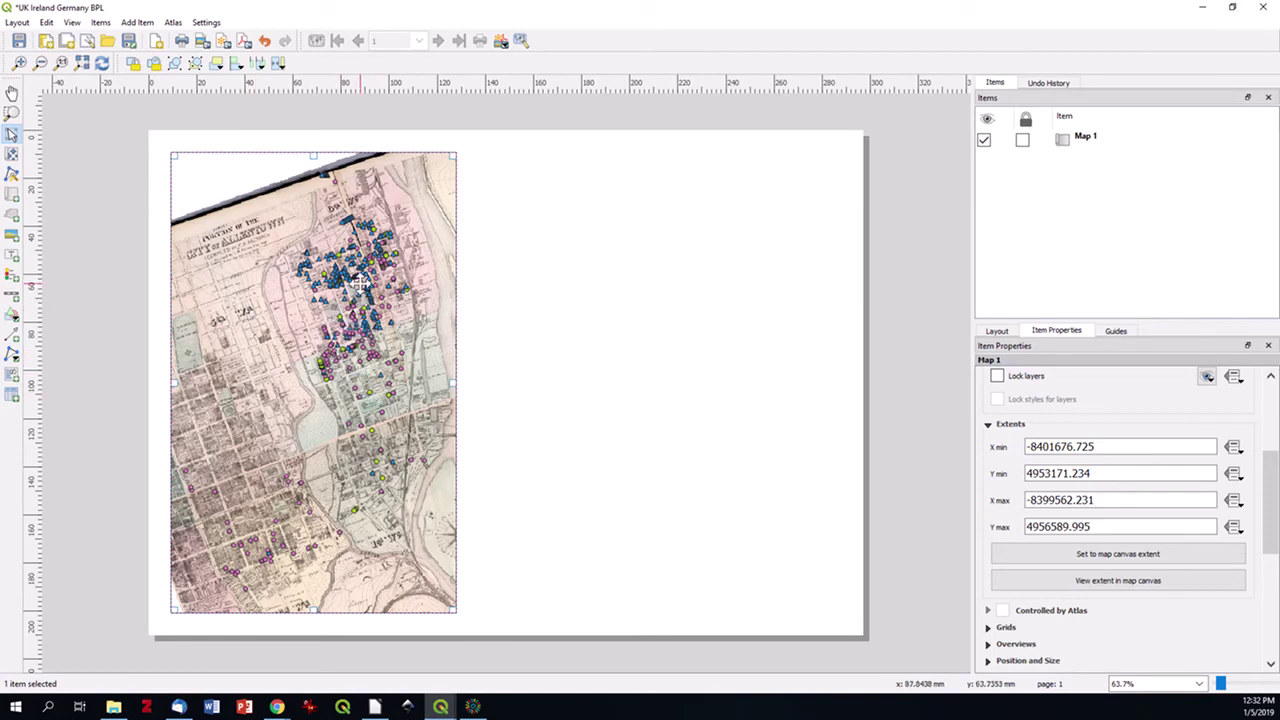
pyautogui.click(103, 64)
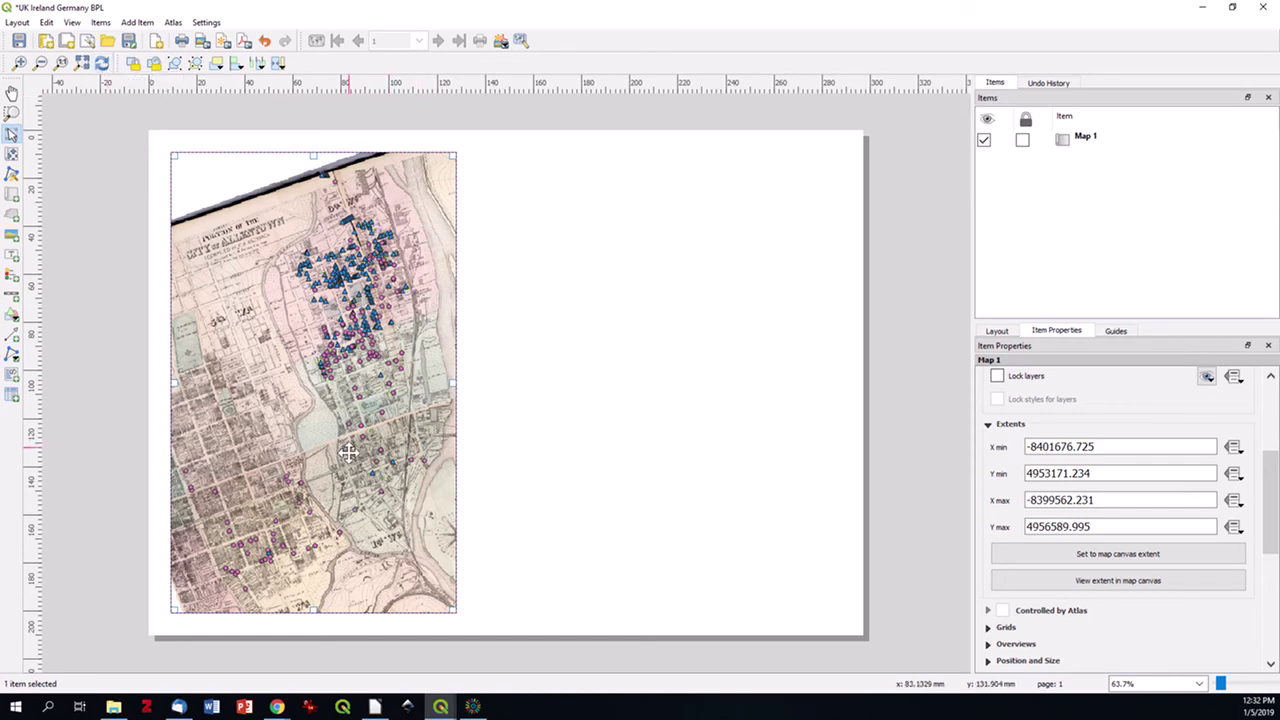
# Show the United Kingdom category again in the main project window and return to the print layout
pyautogui.moveTo(457, 706)
pyautogui.click(395, 672)
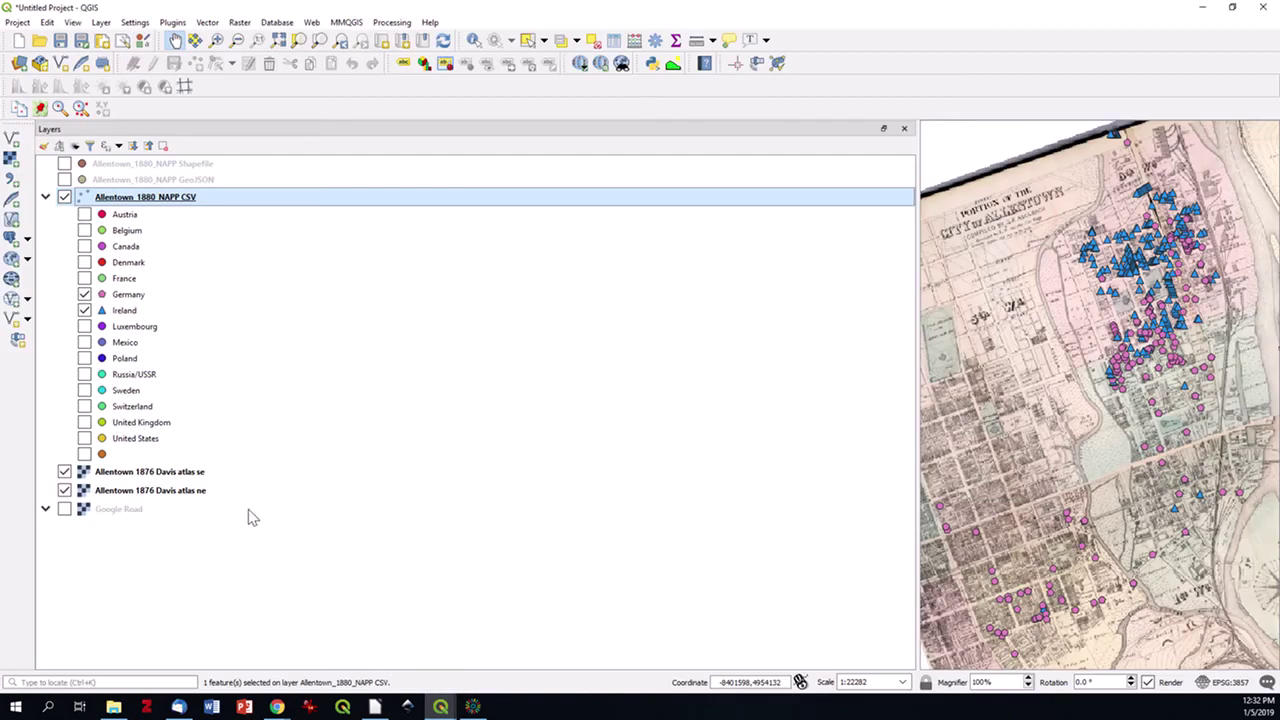
pyautogui.click(84, 422)
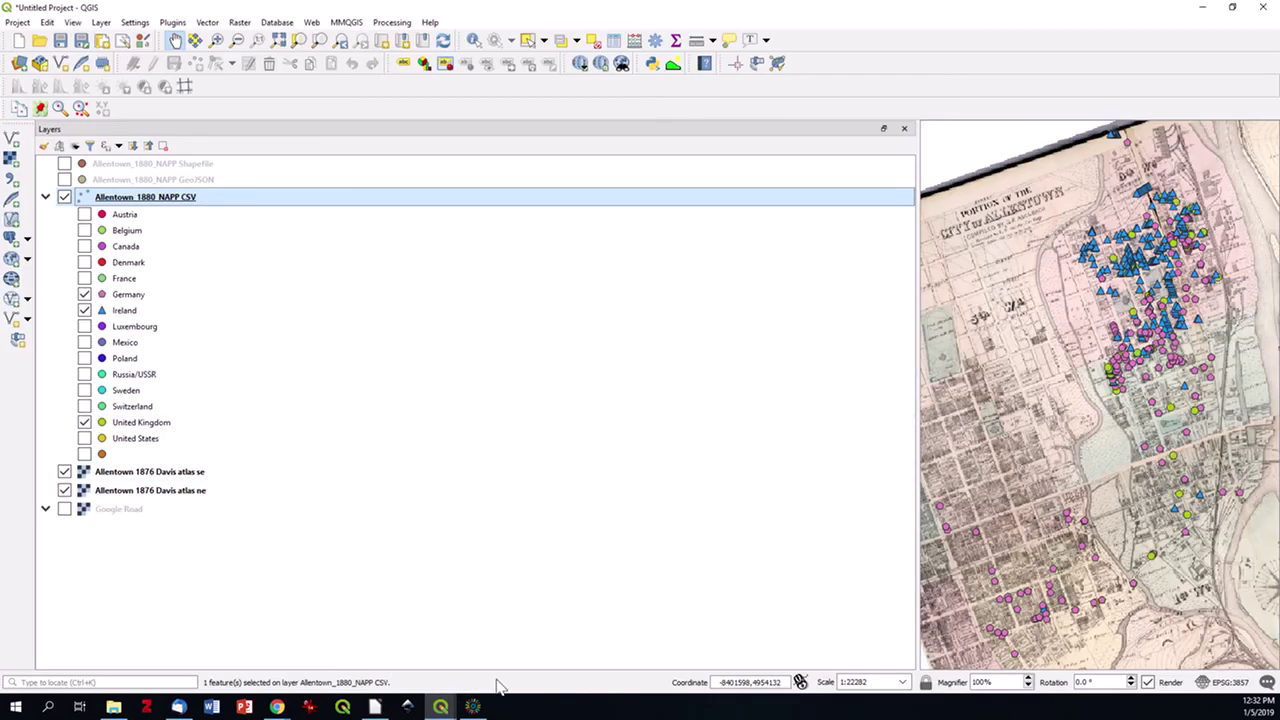
pyautogui.click(474, 706)
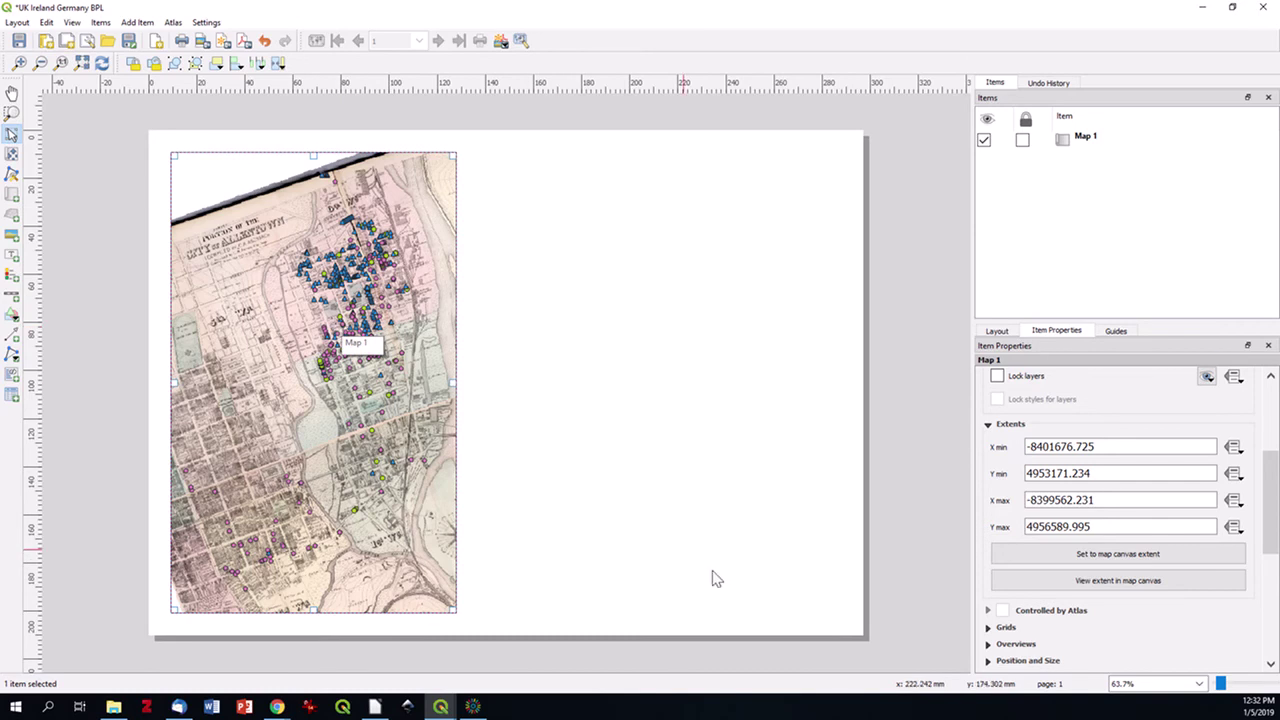
# Add a grid to Map 1 and set its grid type to Frame and annotations only
pyautogui.scroll(-2, 1085, 613)
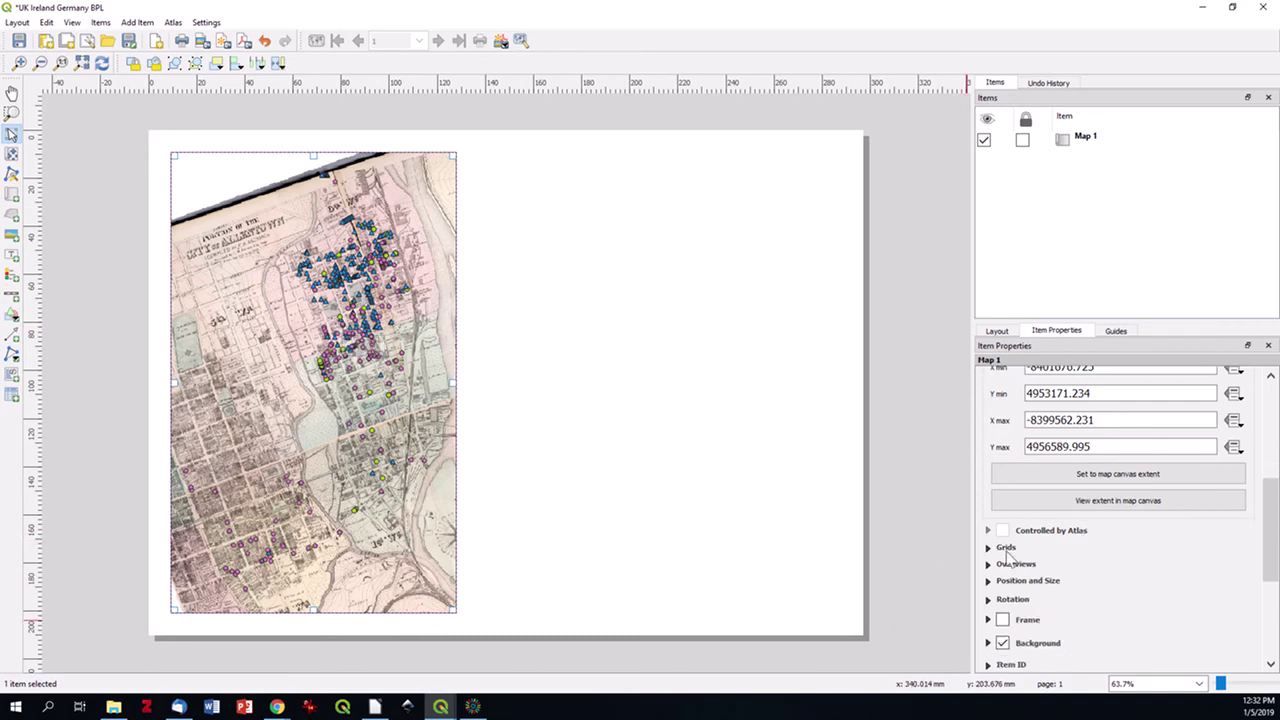
pyautogui.click(988, 548)
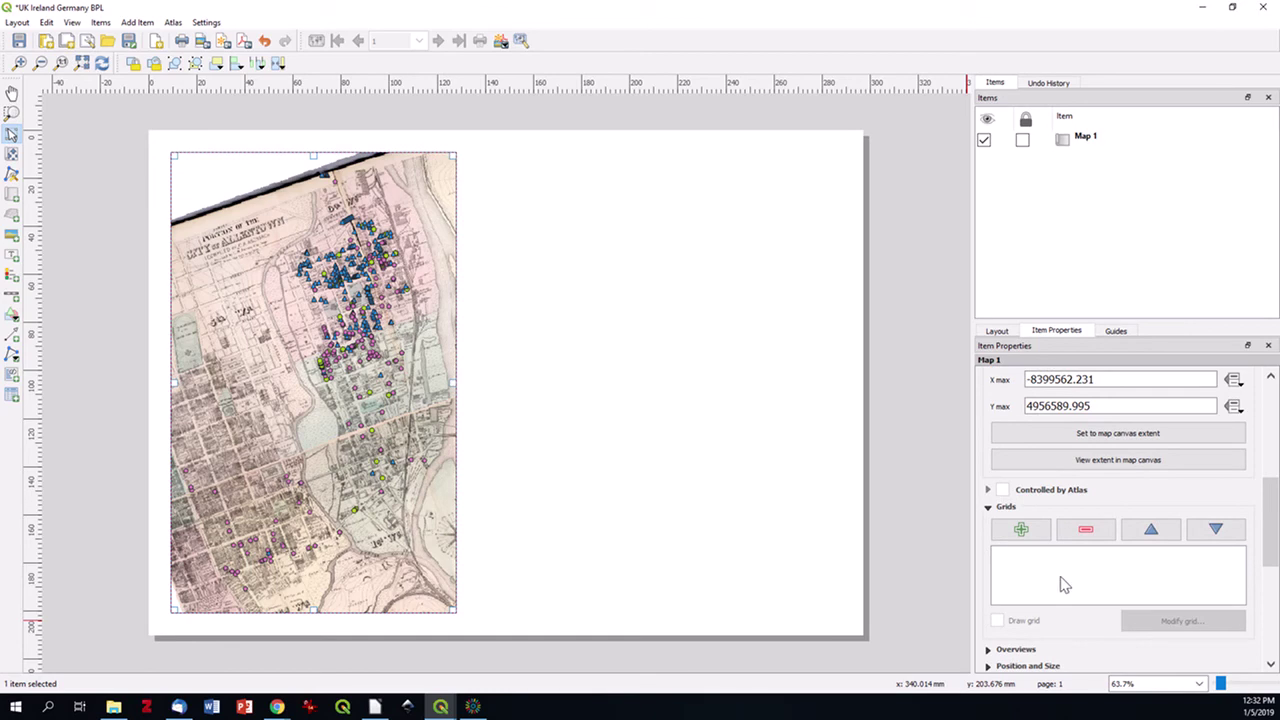
pyautogui.click(1021, 530)
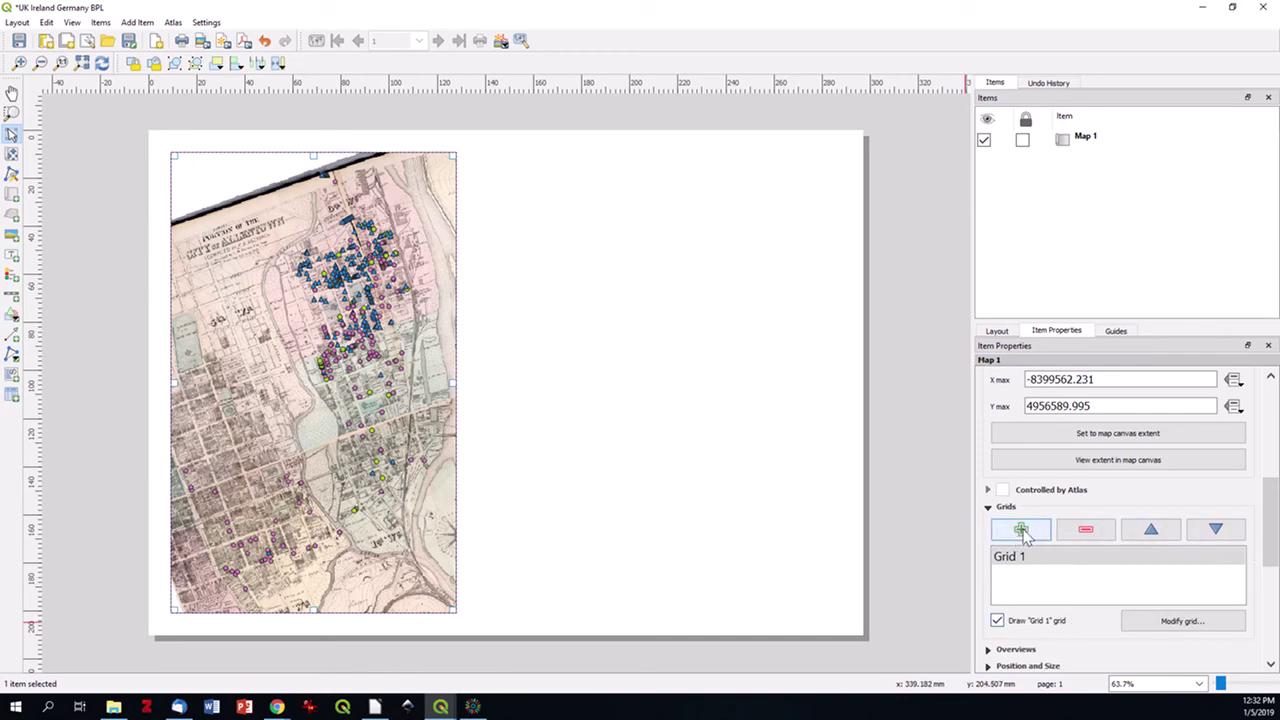
pyautogui.click(1012, 560)
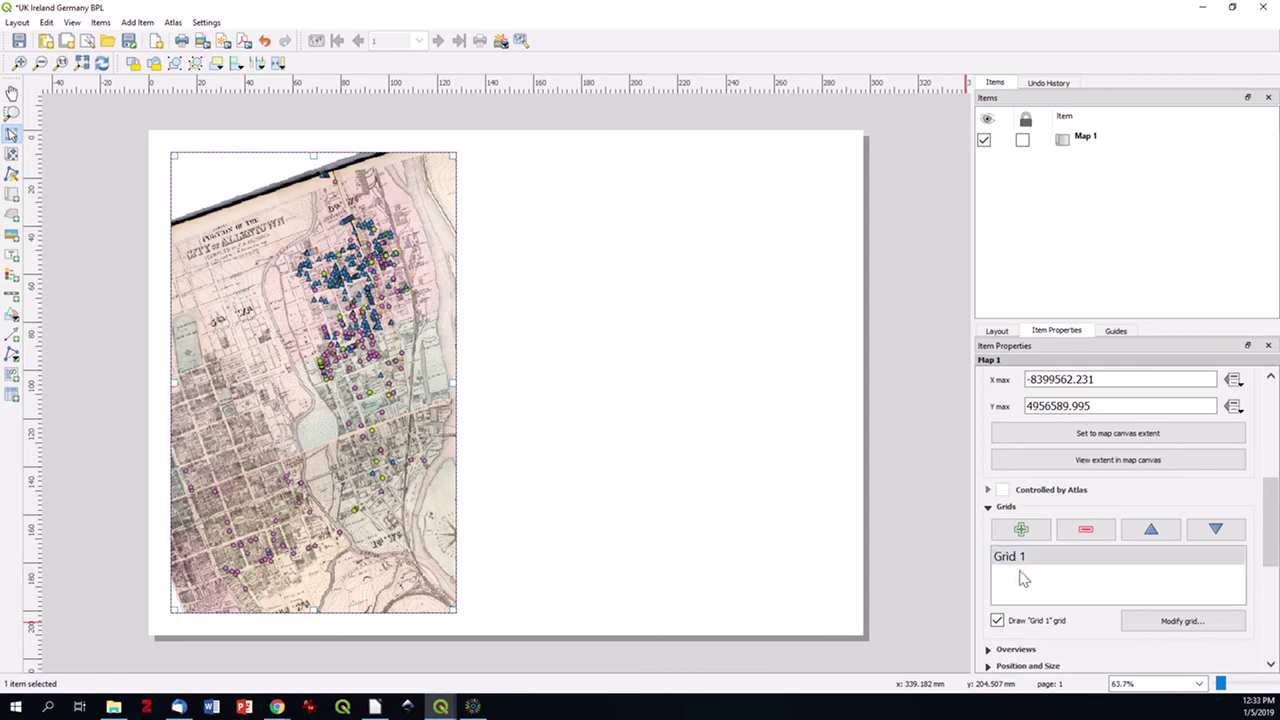
pyautogui.click(1193, 622)
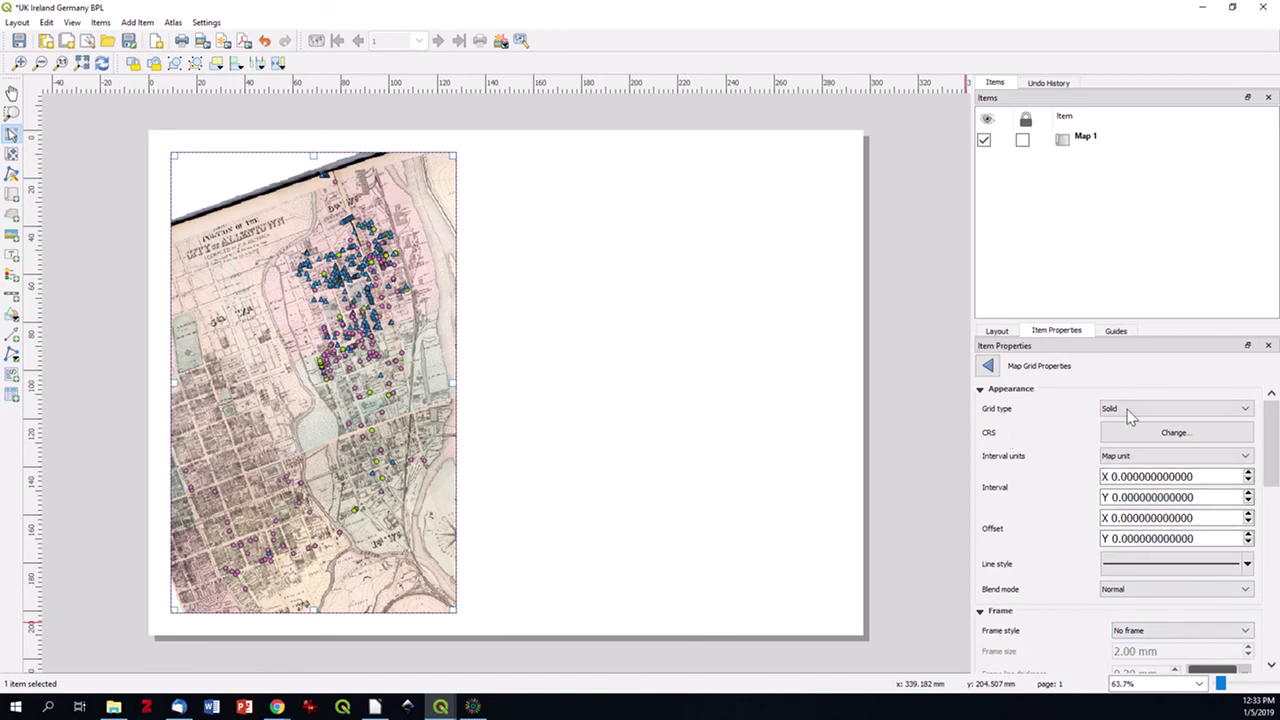
pyautogui.click(1245, 415)
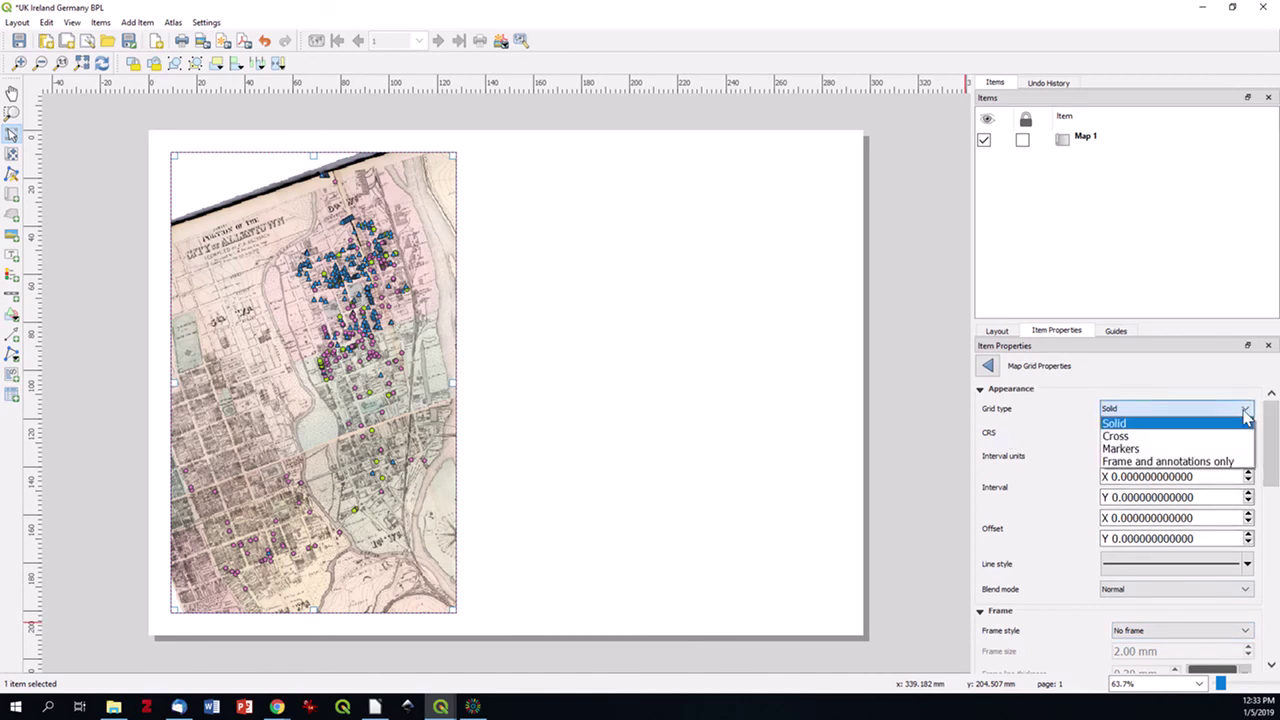
pyautogui.click(1122, 462)
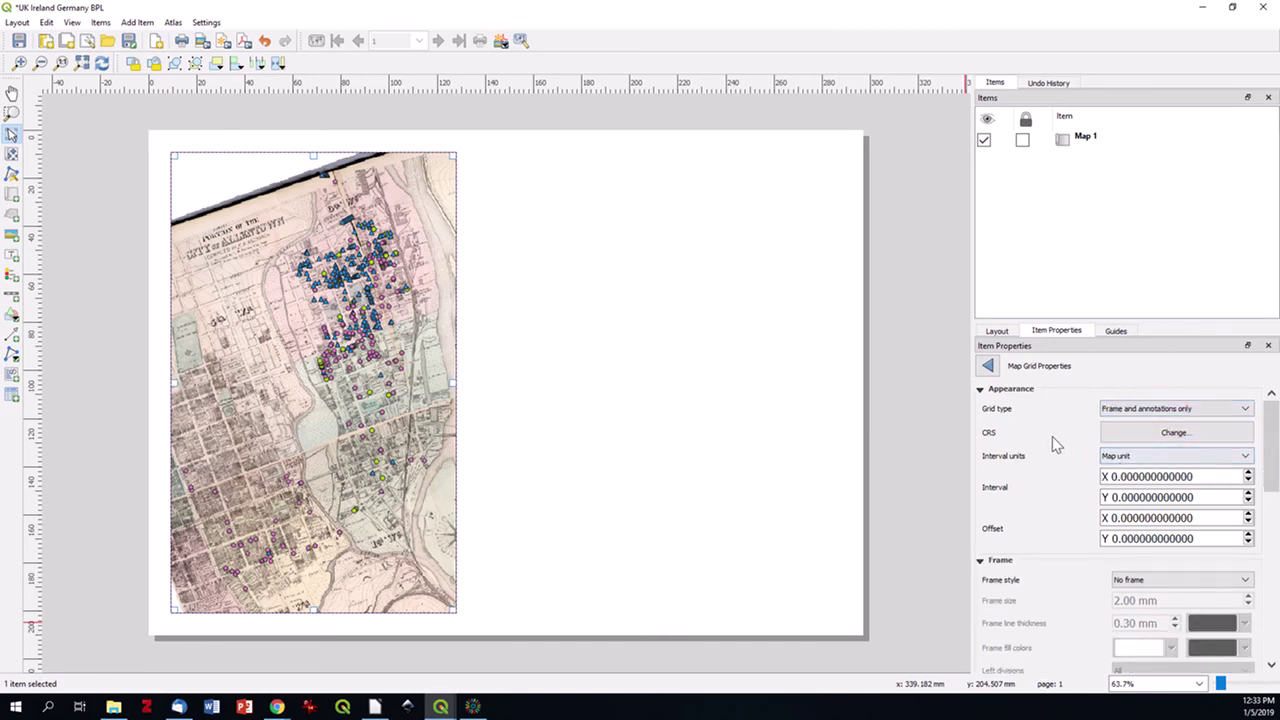
# Give the grid a Zebra frame style and set its X and Y intervals to 1000 map units
pyautogui.scroll(-2, 1052, 470)
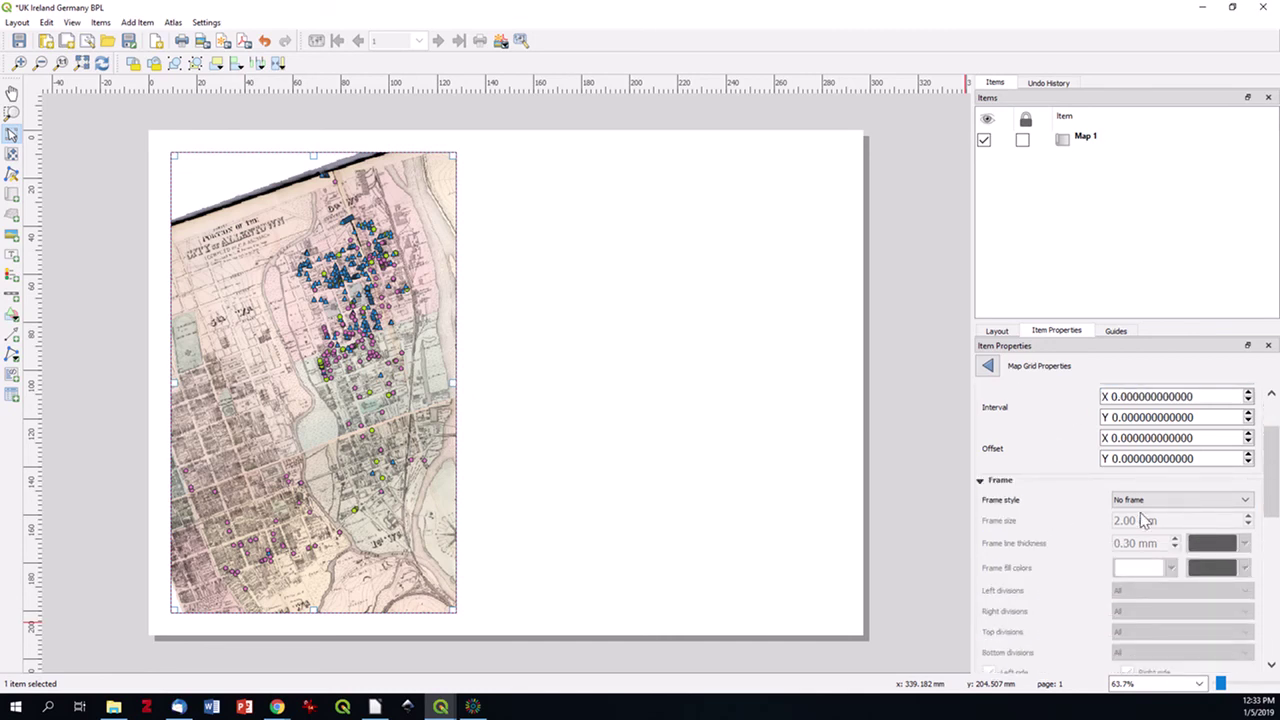
pyautogui.click(1163, 501)
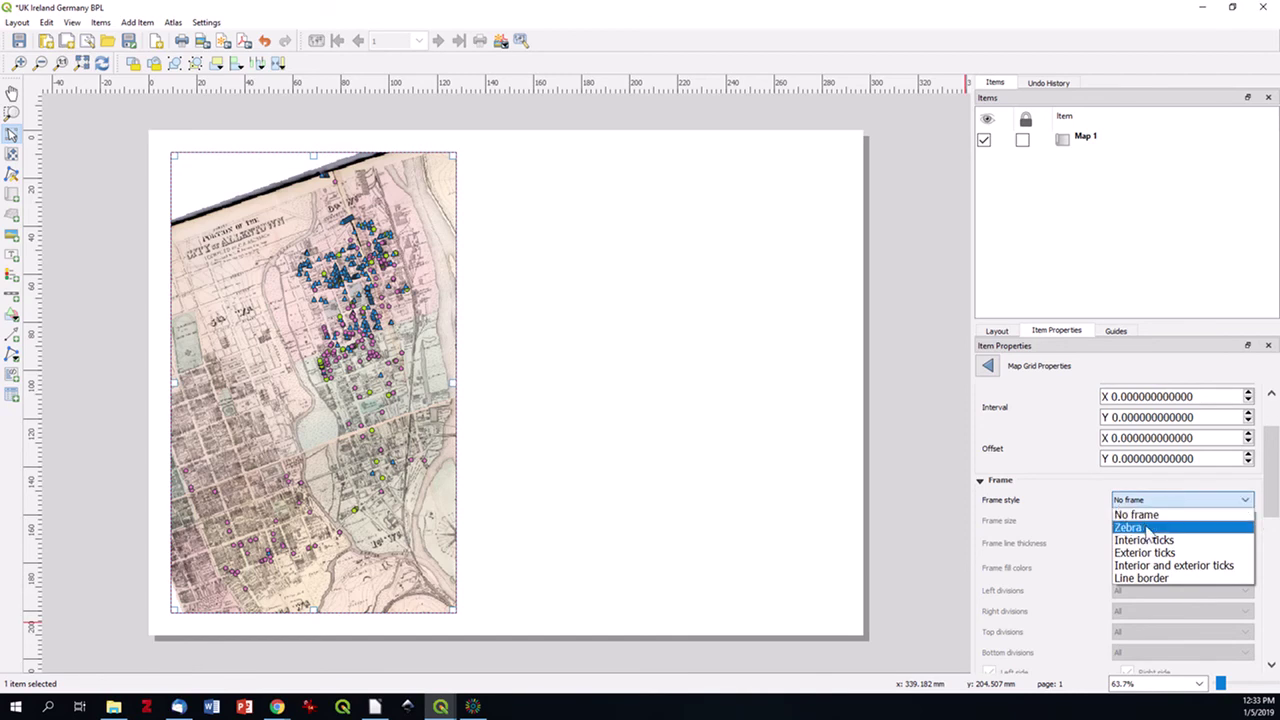
pyautogui.click(1147, 528)
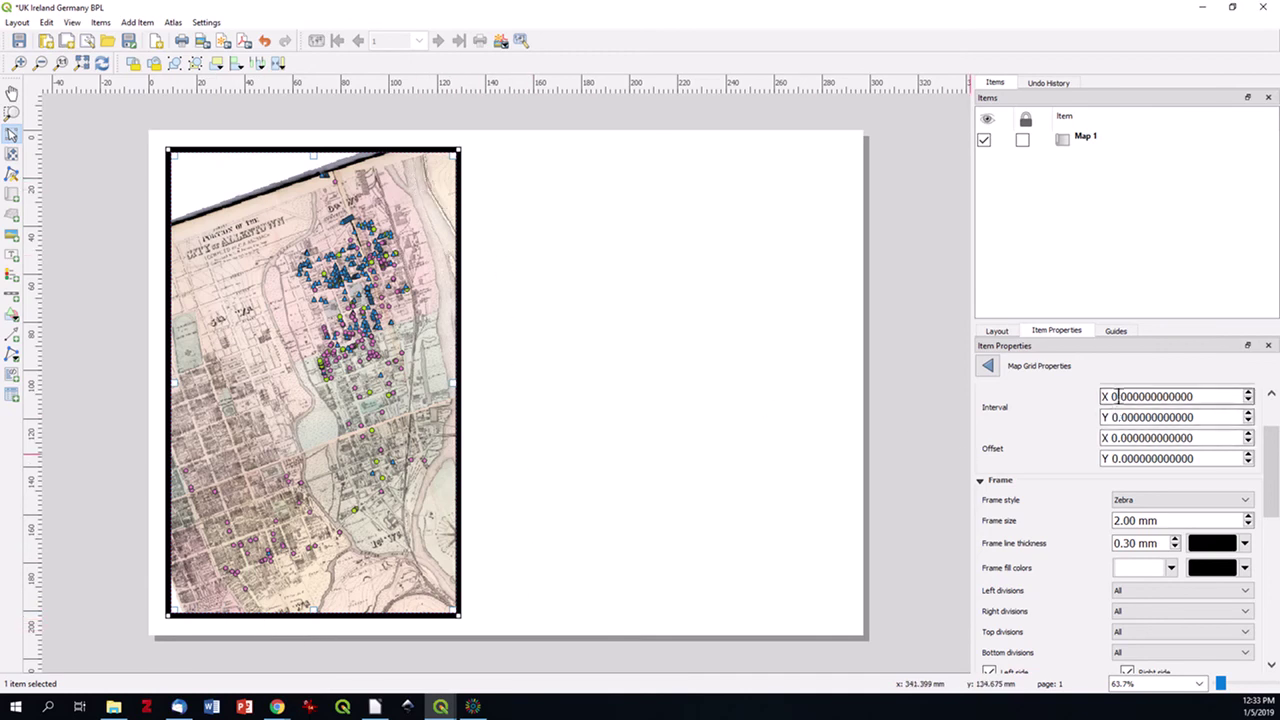
pyautogui.write('100')
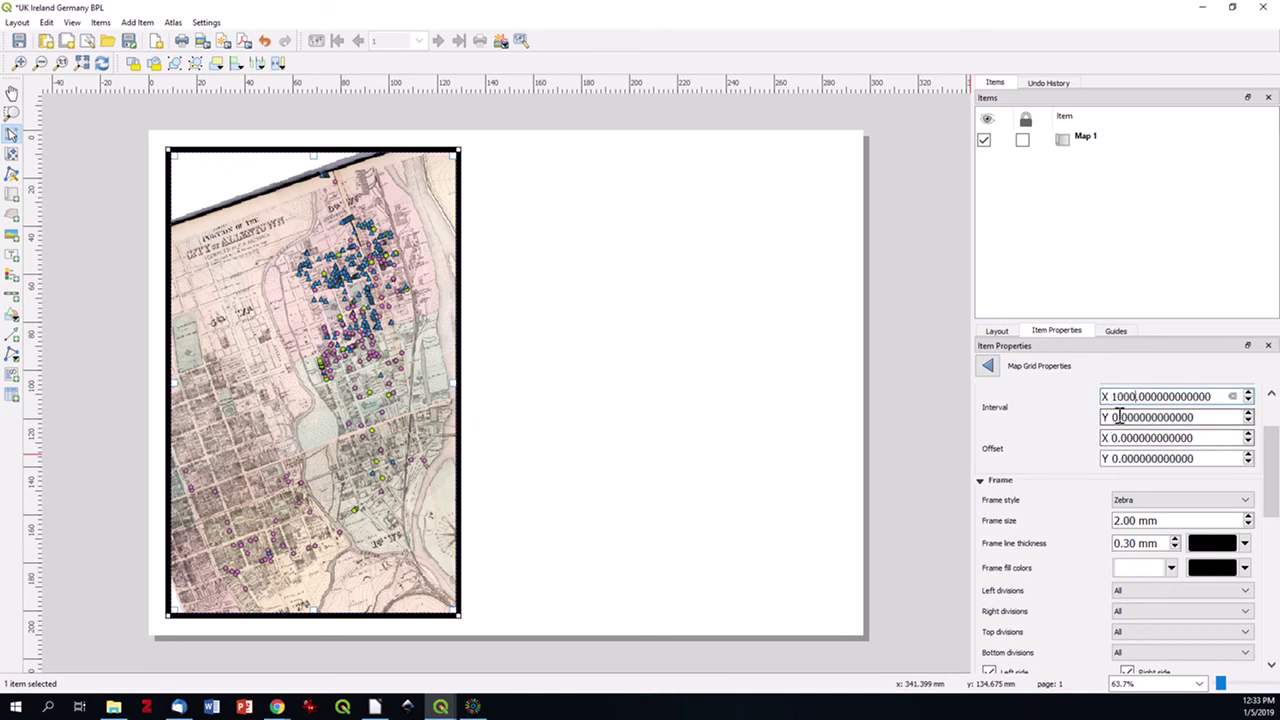
pyautogui.click(1118, 418)
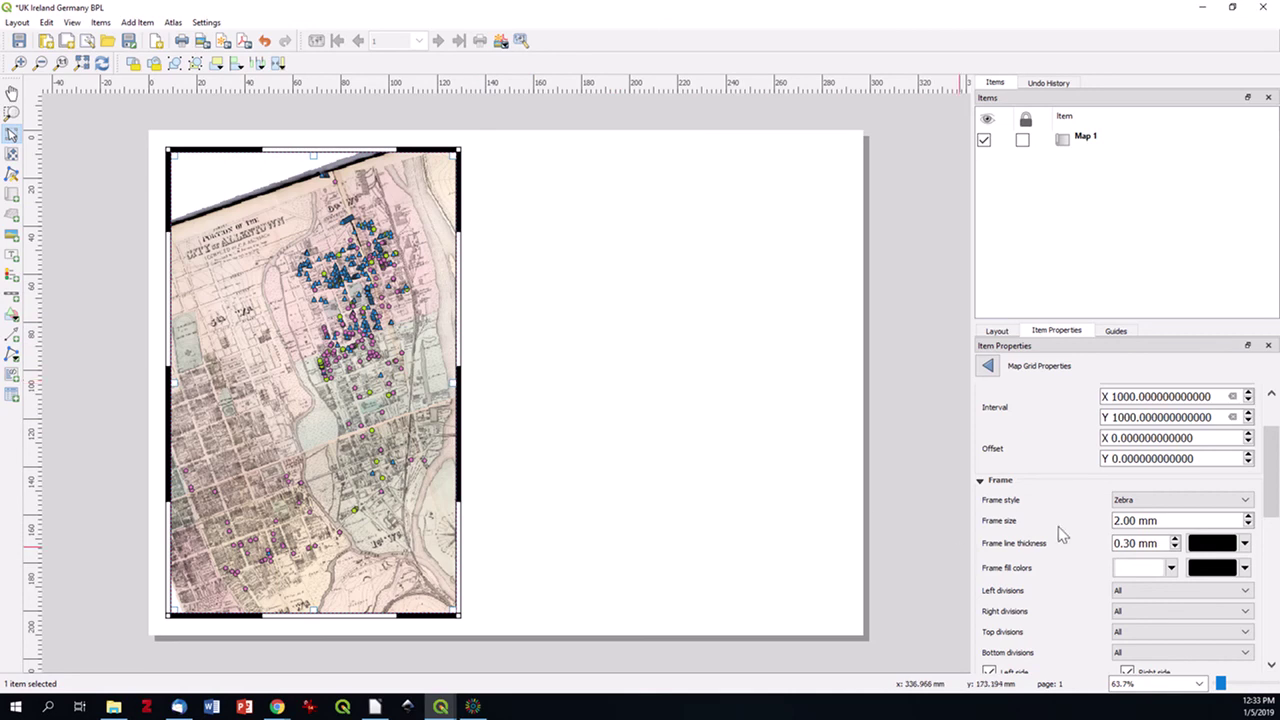
# Turn on Draw Coordinates for the grid and set the left and right coordinate labels to Vertical ascending
pyautogui.scroll(-2, 1060, 533)
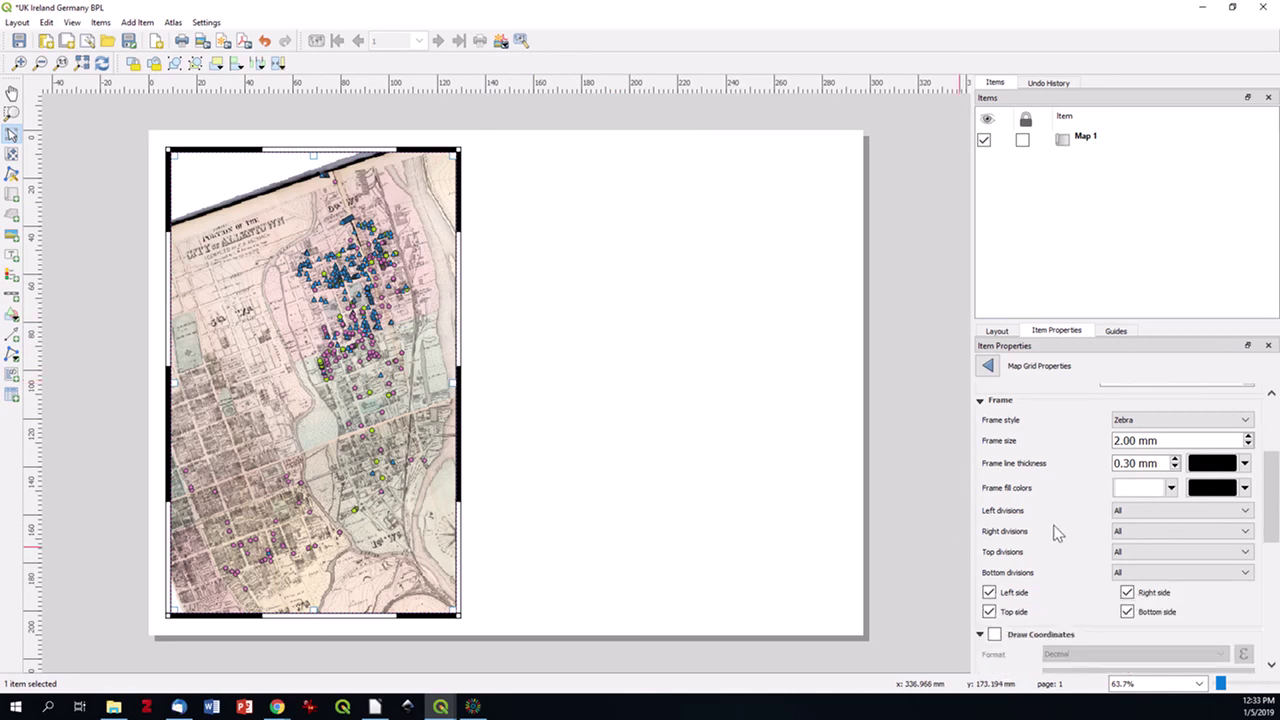
pyautogui.scroll(-6, 1054, 531)
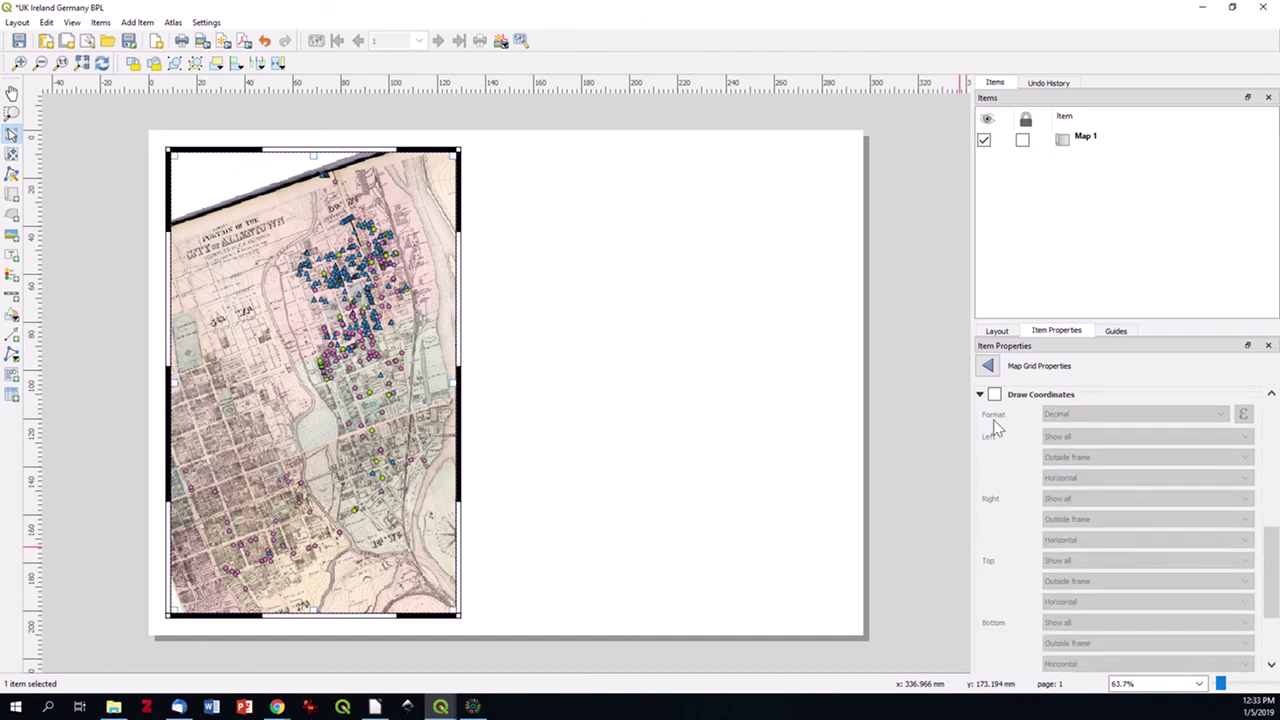
pyautogui.click(994, 395)
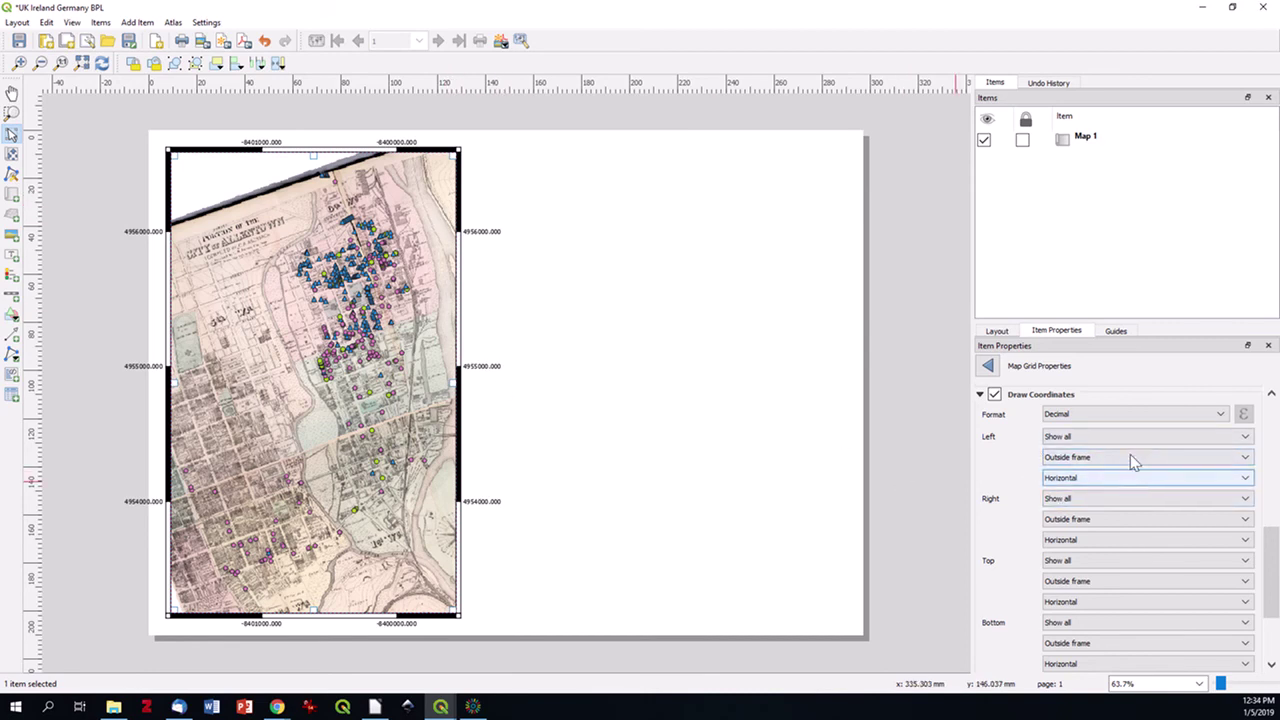
pyautogui.click(1168, 479)
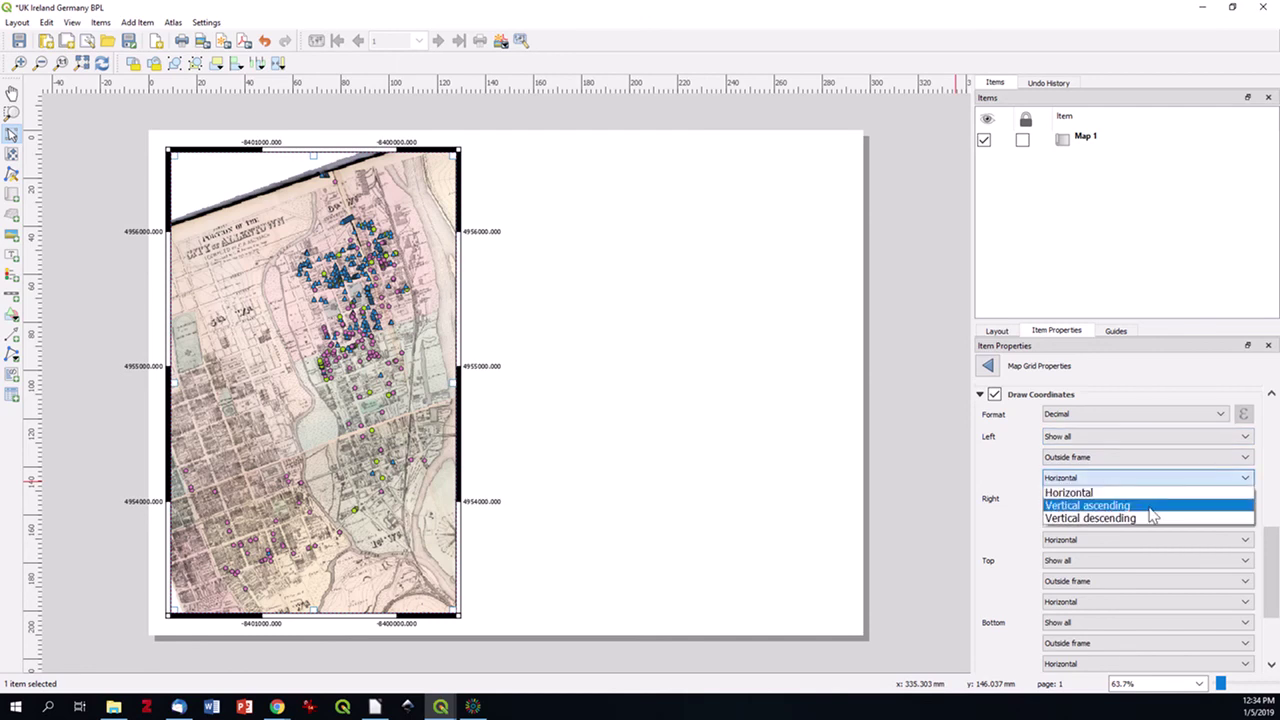
pyautogui.click(1155, 506)
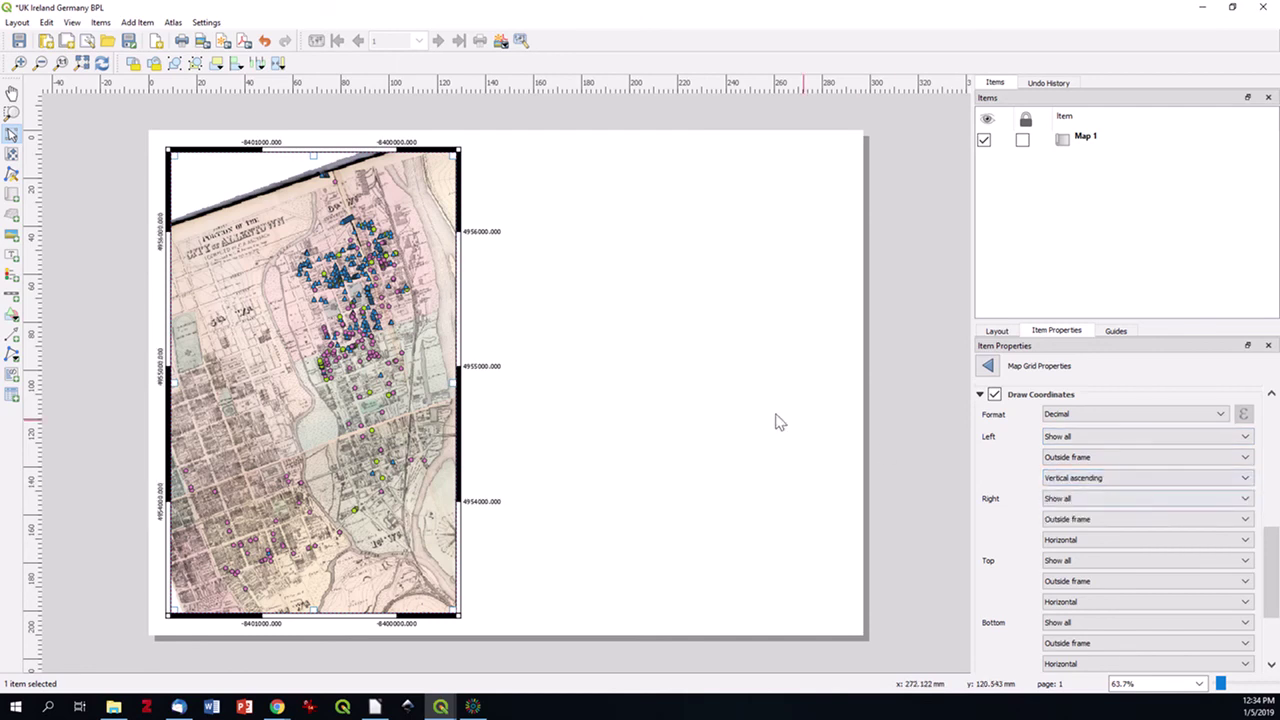
pyautogui.click(1131, 542)
pyautogui.click(1100, 569)
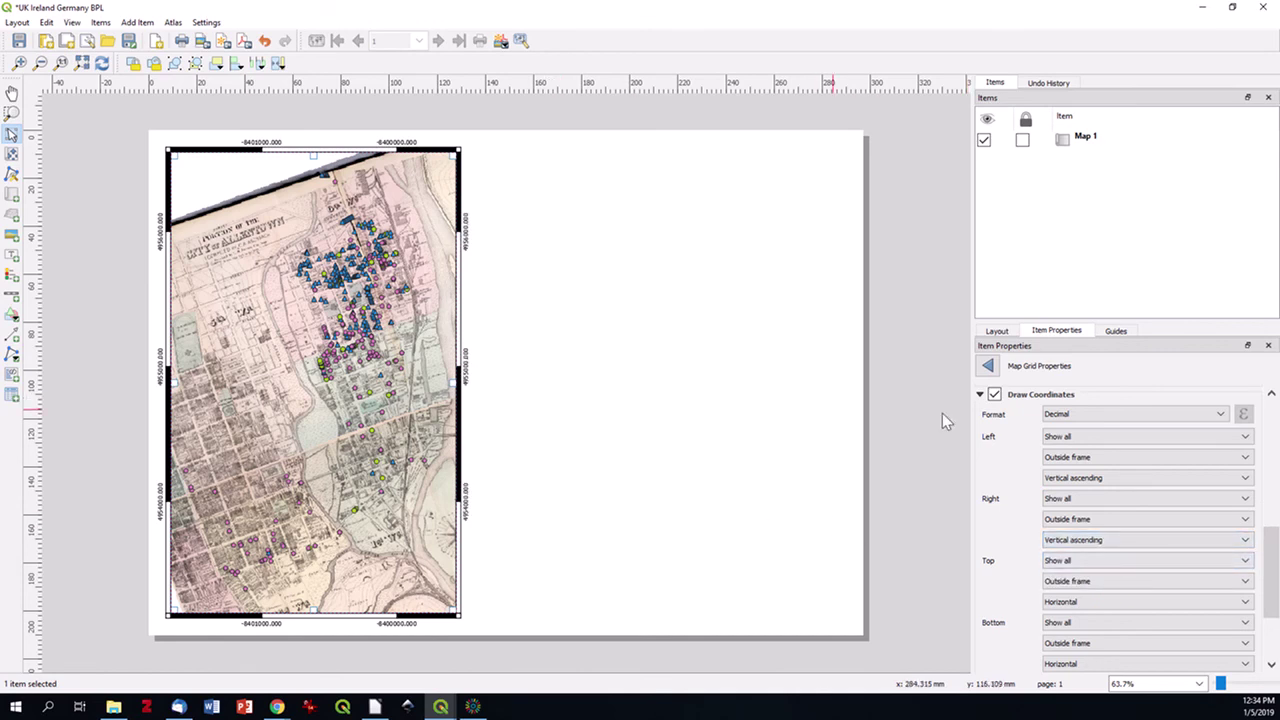
pyautogui.scroll(-3, 1030, 445)
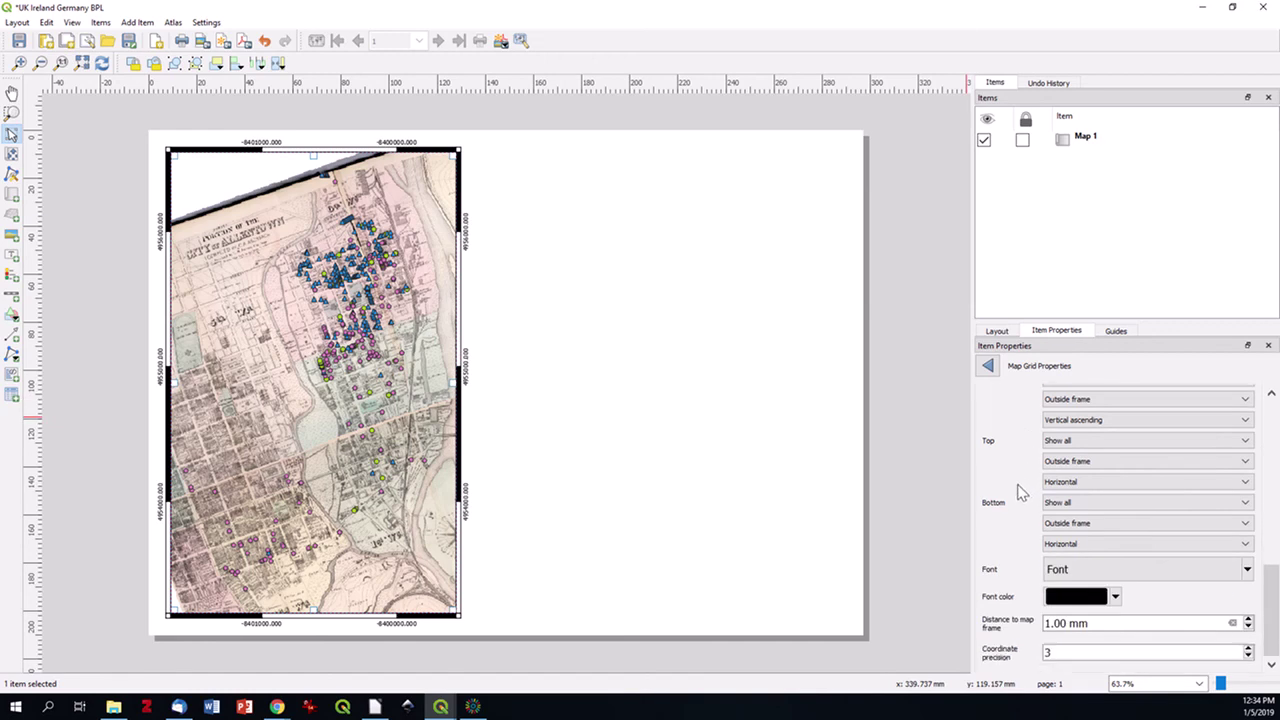